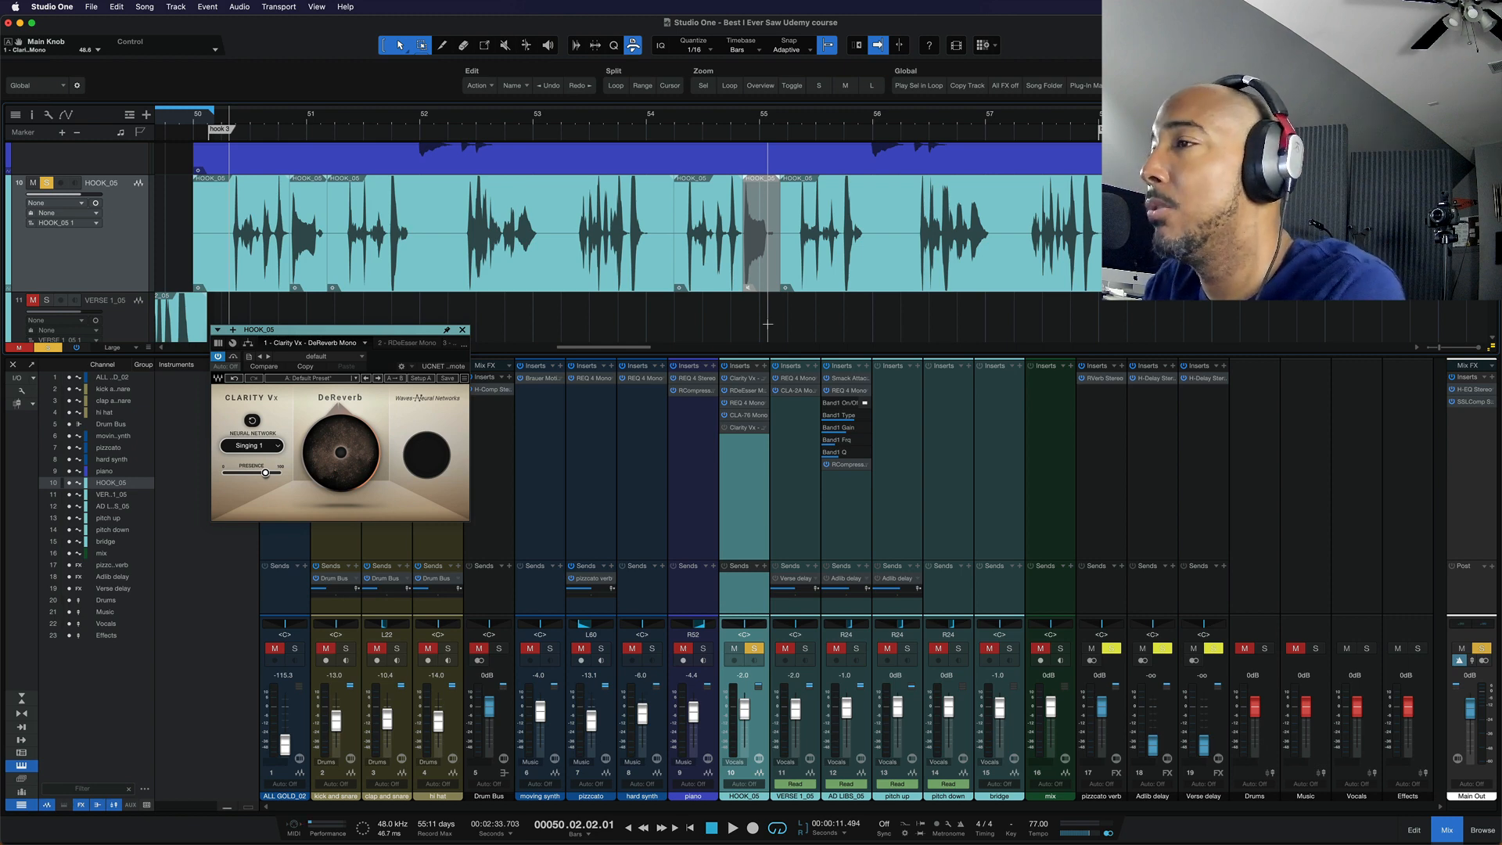
Look at the Clarity Vx DeReverb Pro insert on HOOK_05, close it, and open the channel's standard Clarity Vx DeReverb.
{"action": "left_click", "coordinate": [743, 428]}
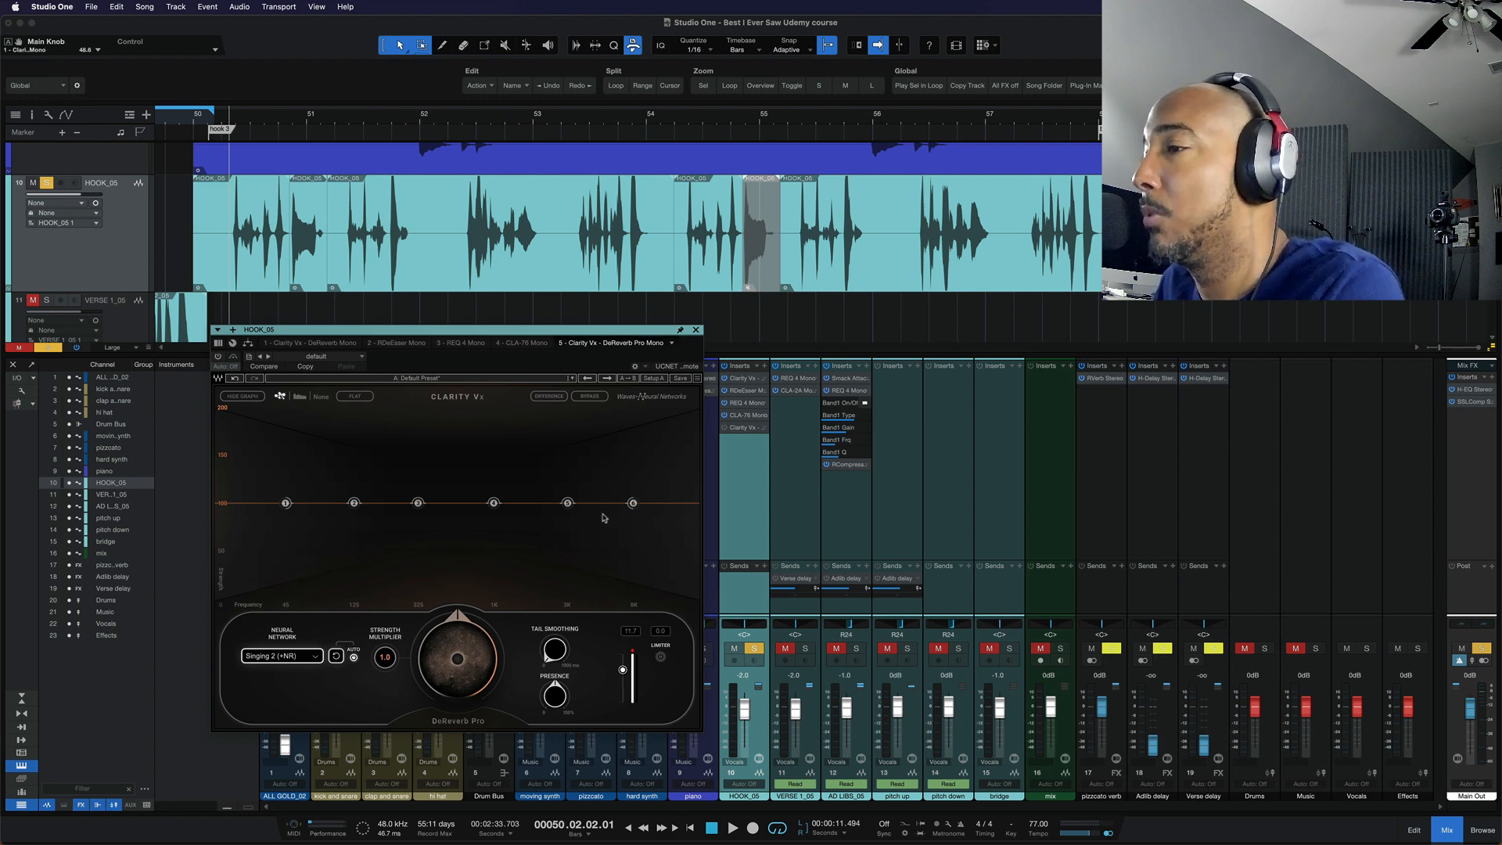
{"action": "left_click", "coordinate": [697, 331]}
{"action": "left_click", "coordinate": [740, 380]}
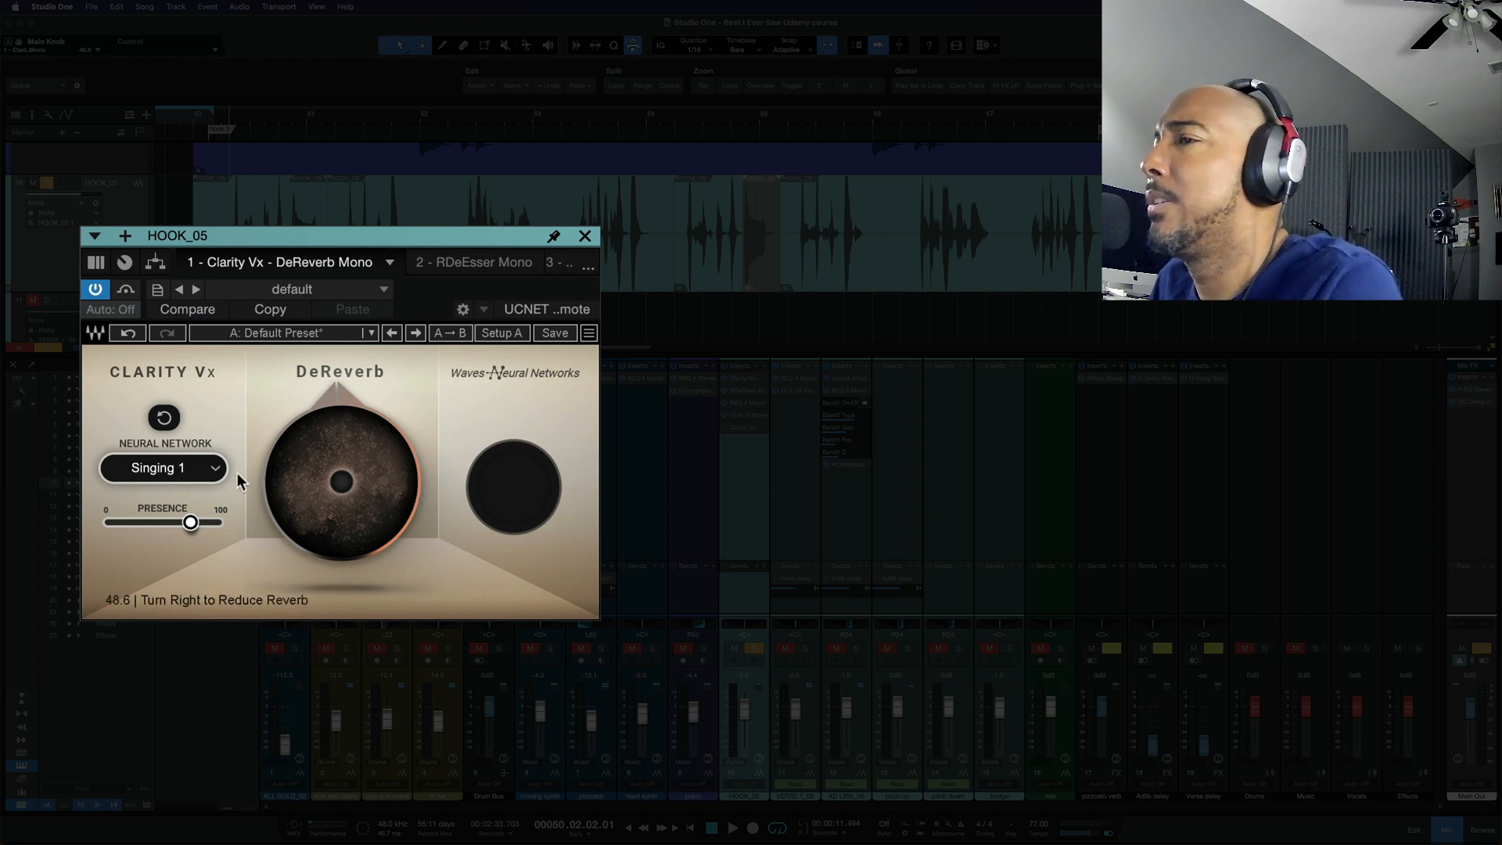
Go through the DeReverb neural network options, including Singing 2 (+NR), and set the network to Dialogue 1.
{"action": "left_click", "coordinate": [213, 469]}
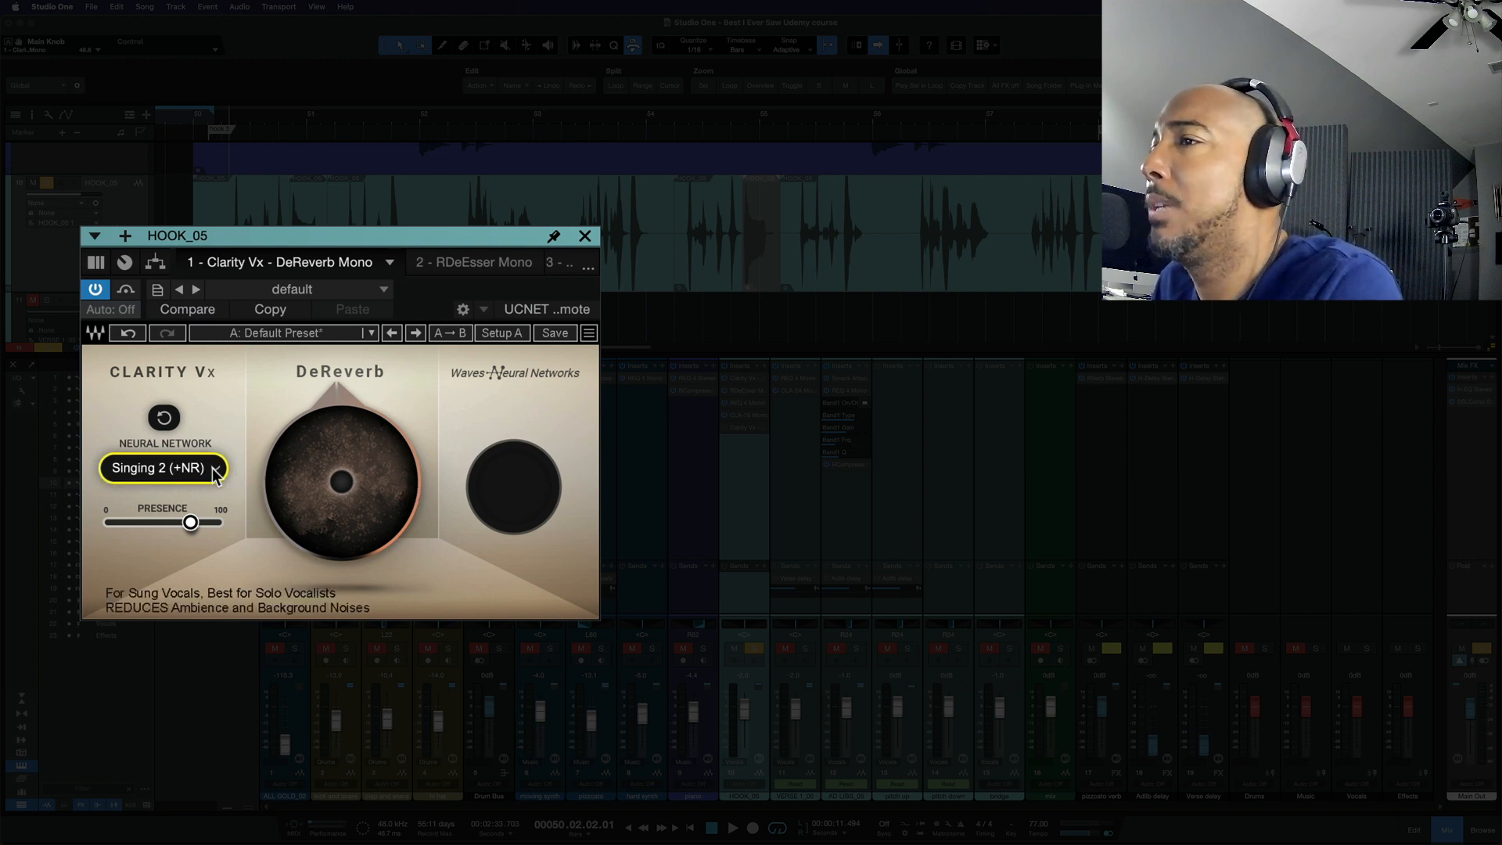
{"action": "left_click", "coordinate": [278, 447]}
{"action": "mouse_move", "coordinate": [306, 450]}
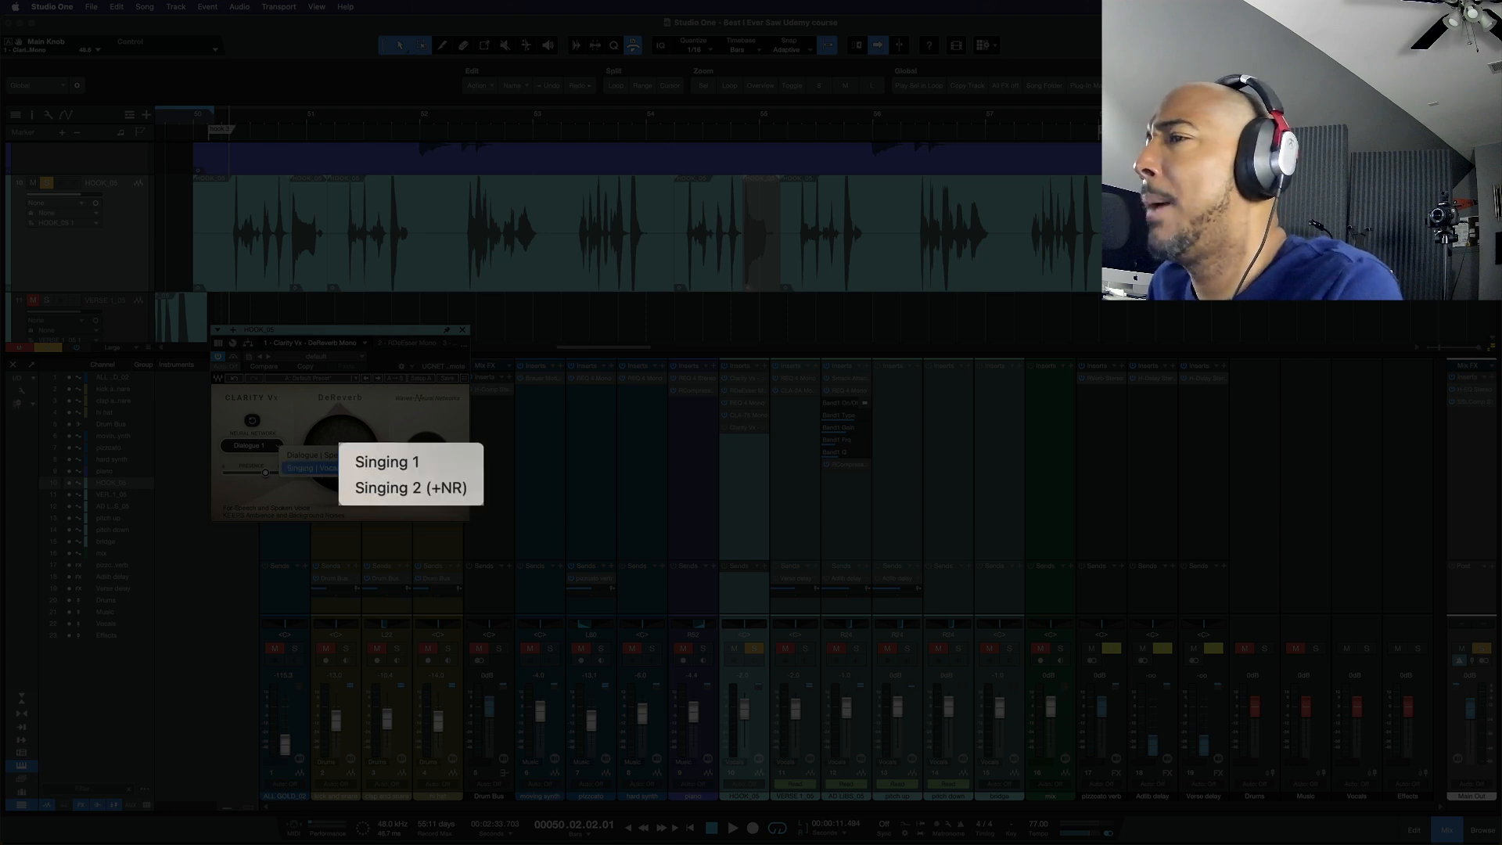
{"action": "mouse_move", "coordinate": [389, 452]}
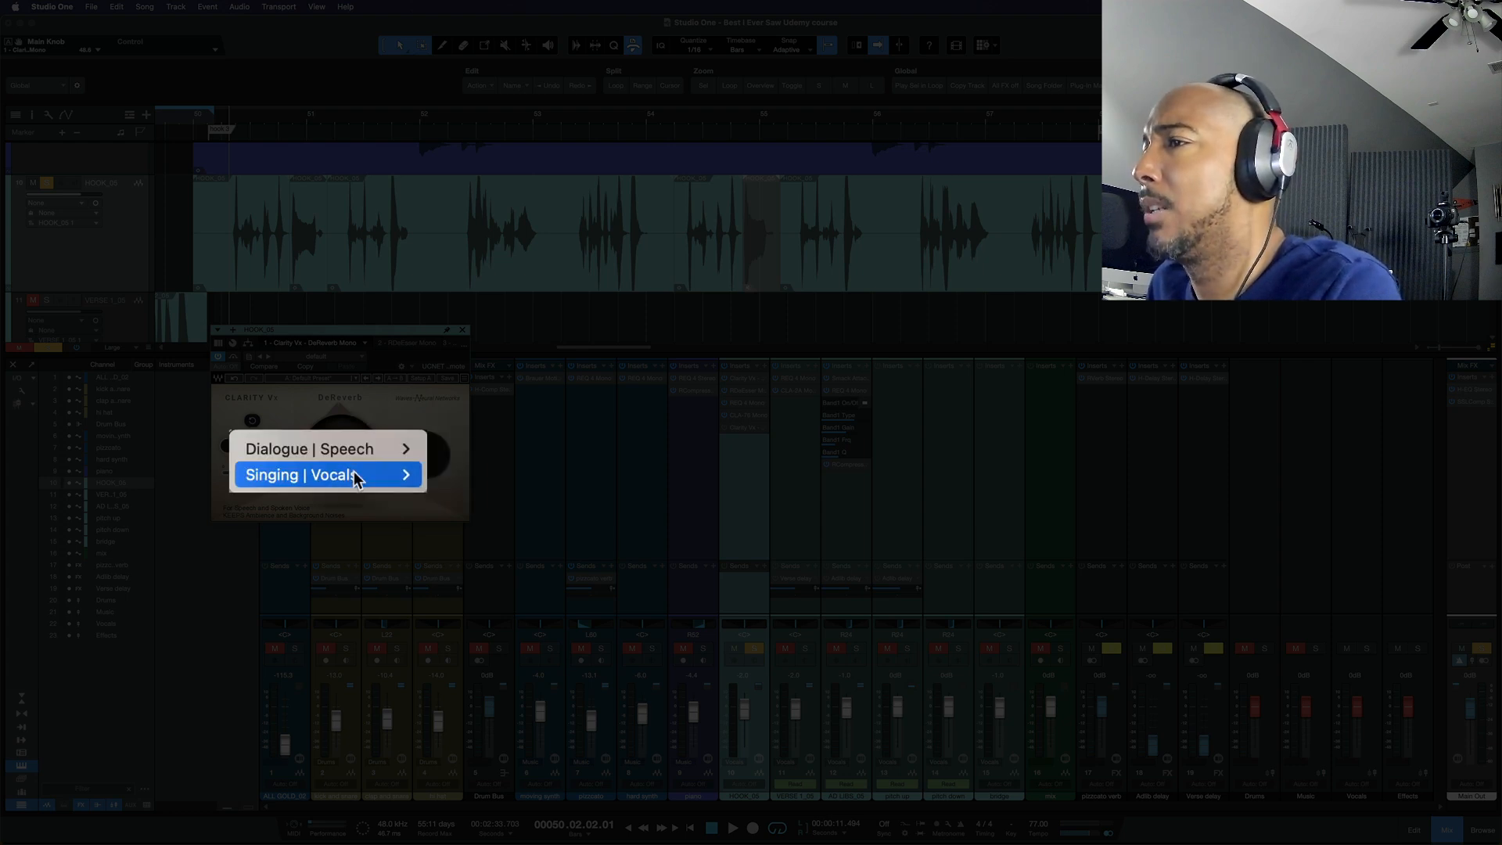
{"action": "left_click", "coordinate": [288, 413]}
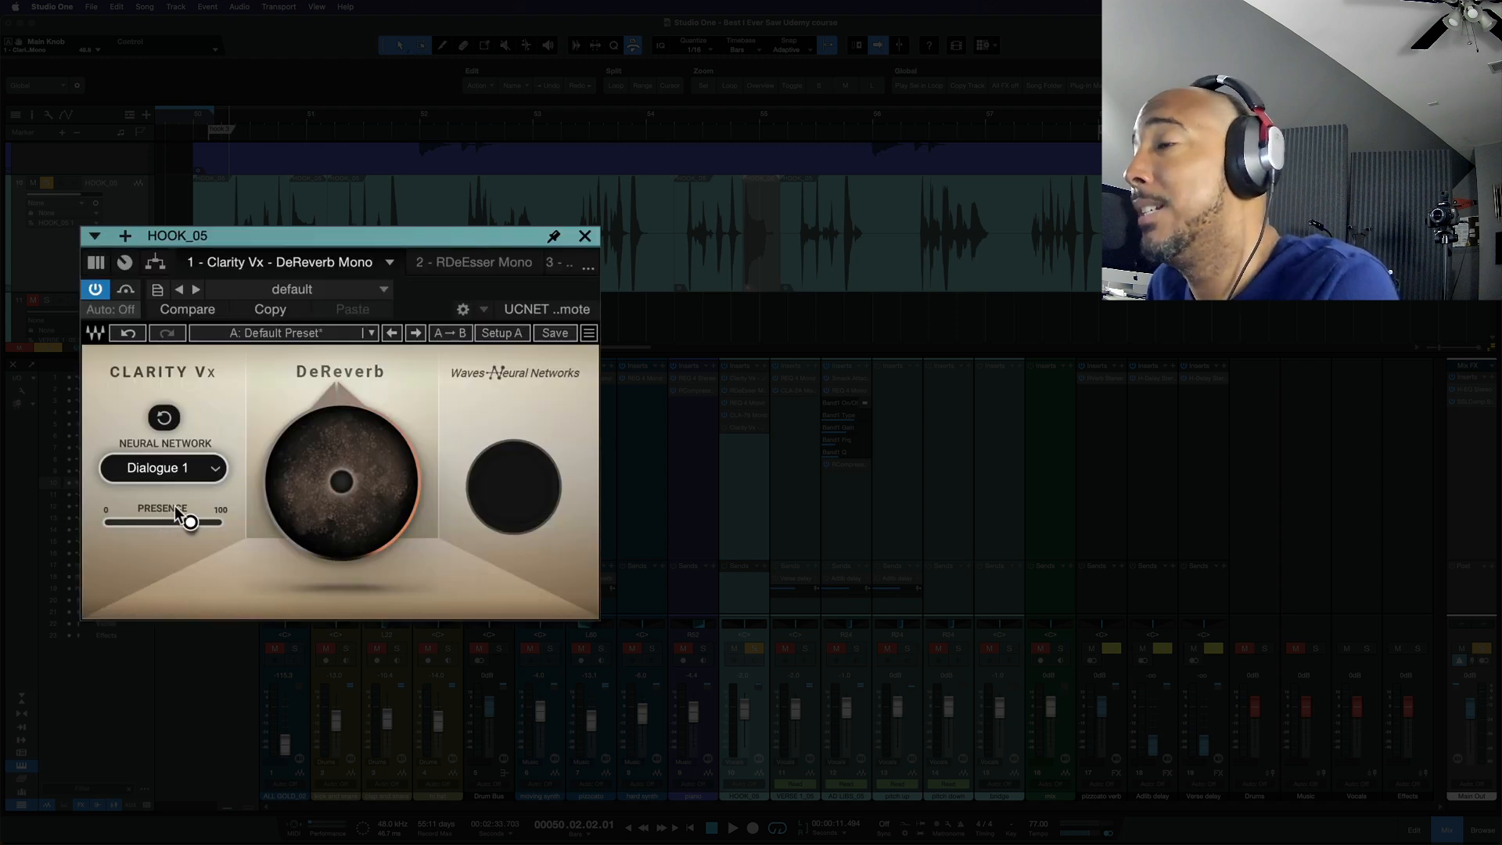
Turn the main DeReverb reduction knob up to about the three o'clock position.
{"action": "mouse_move", "coordinate": [317, 422]}
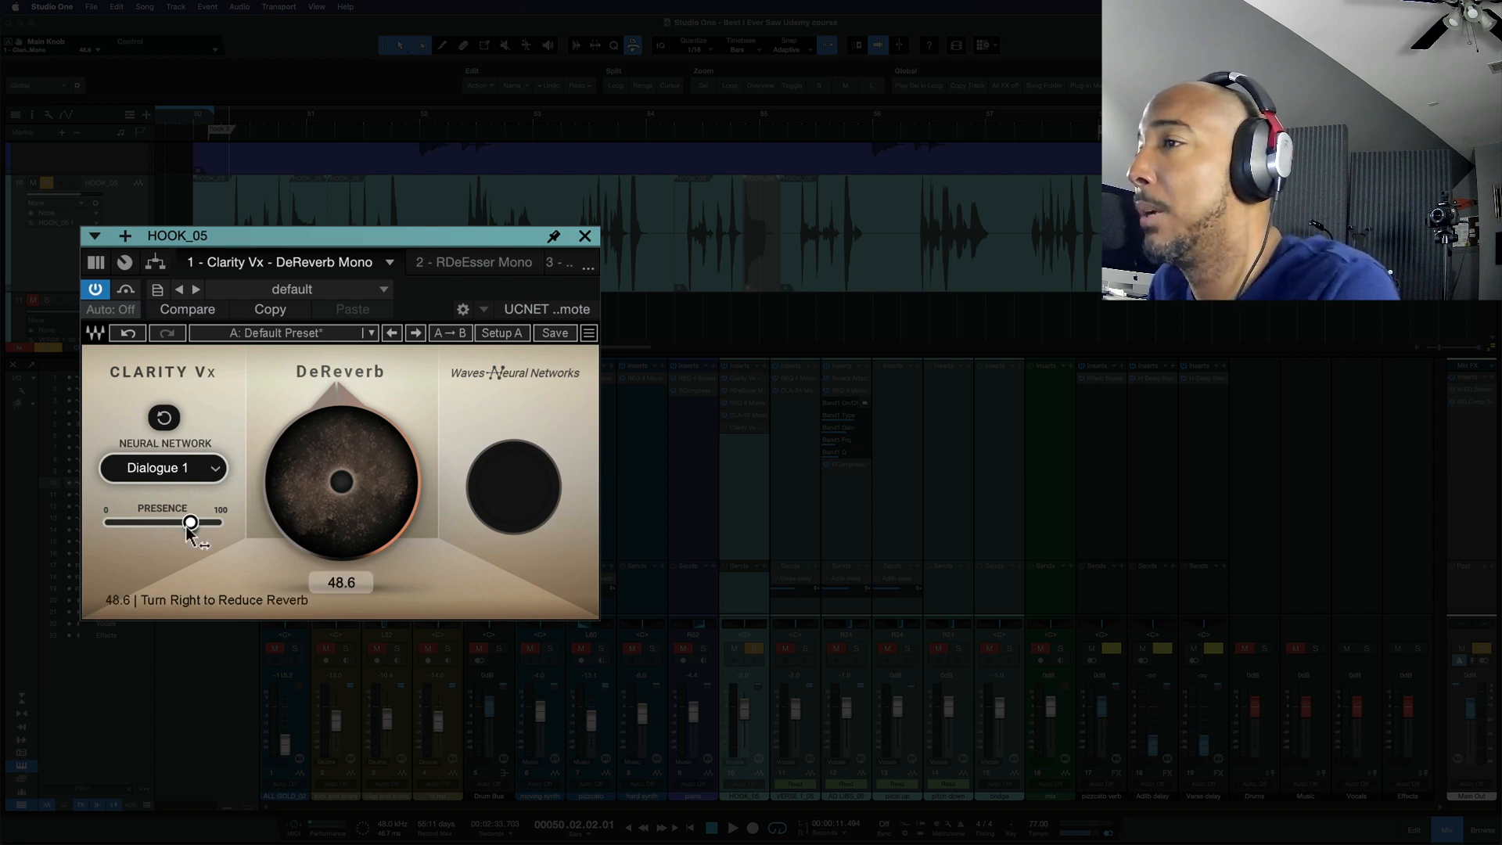
{"action": "mouse_move", "coordinate": [203, 534]}
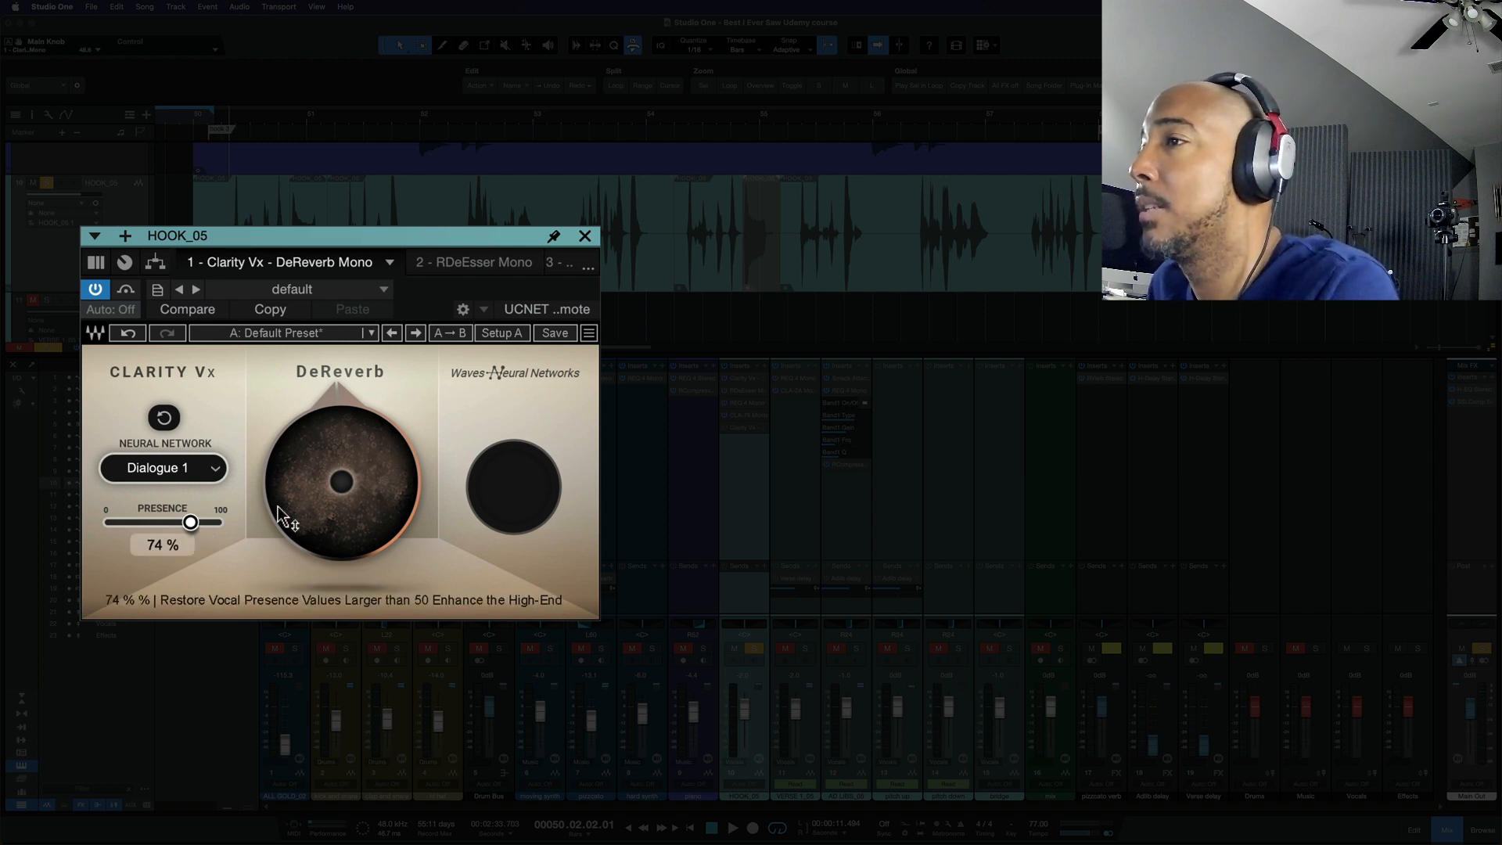
{"action": "left_click_drag", "start_coordinate": [311, 522], "coordinate": [311, 458]}
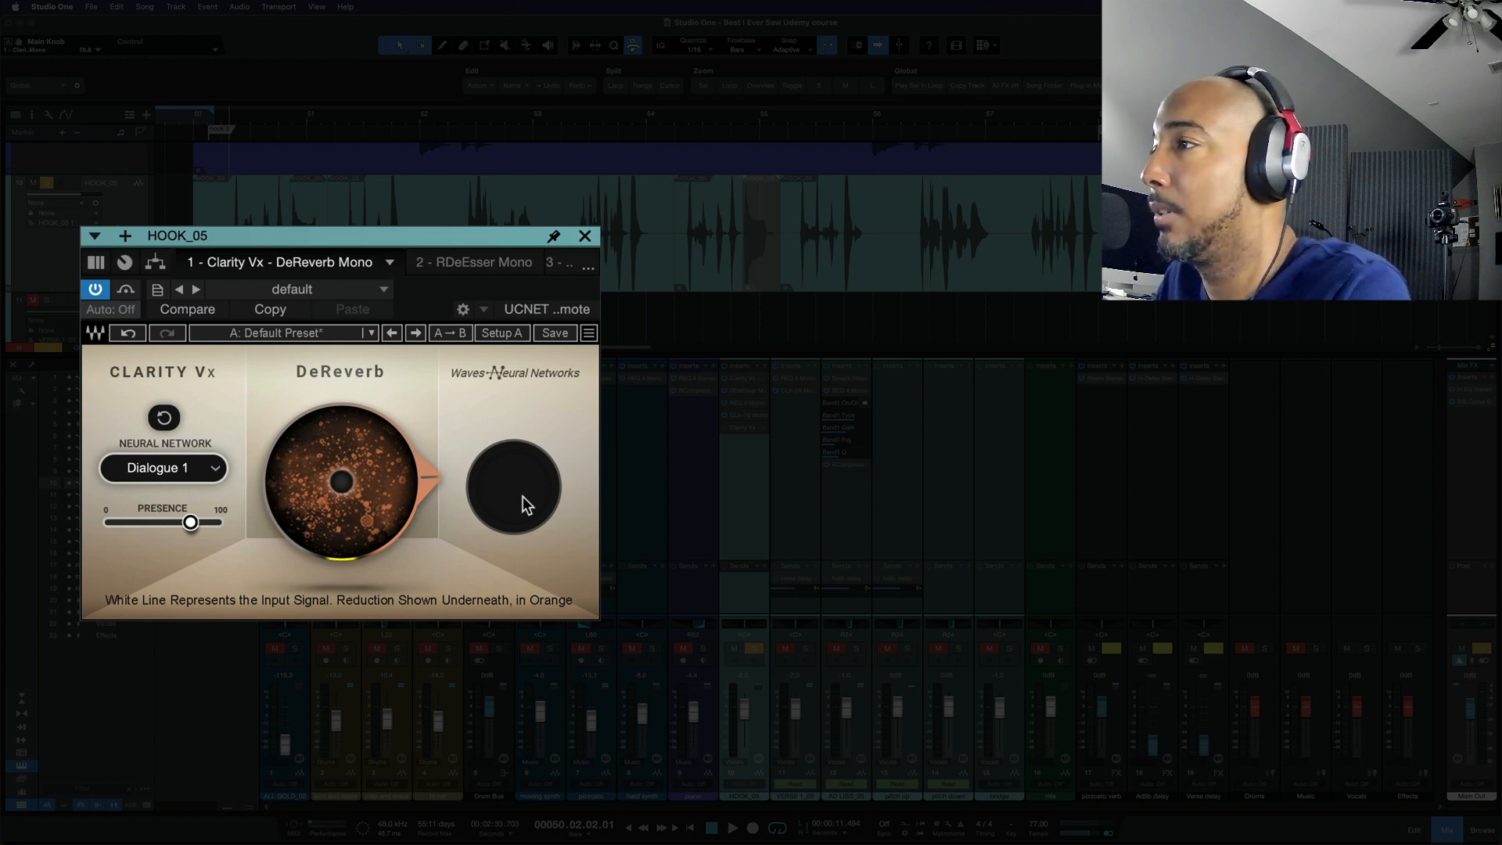
Open Clarity Vx DeReverb Pro on HOOK_05 and review its neural network choices for singing, keeping Singing 2 (+NR).
{"action": "left_click", "coordinate": [743, 429]}
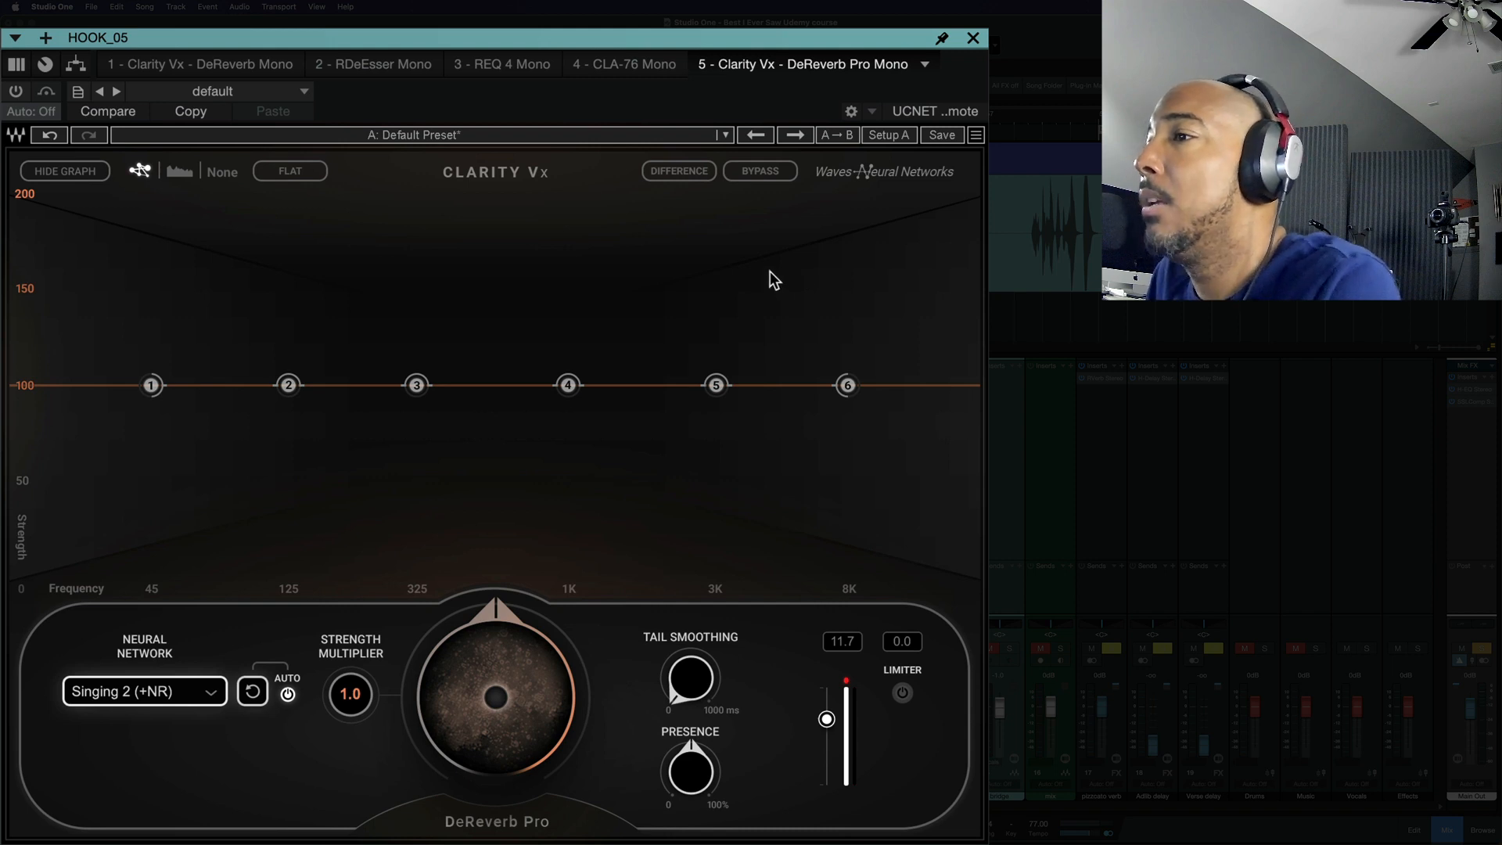
{"action": "left_click", "coordinate": [212, 692]}
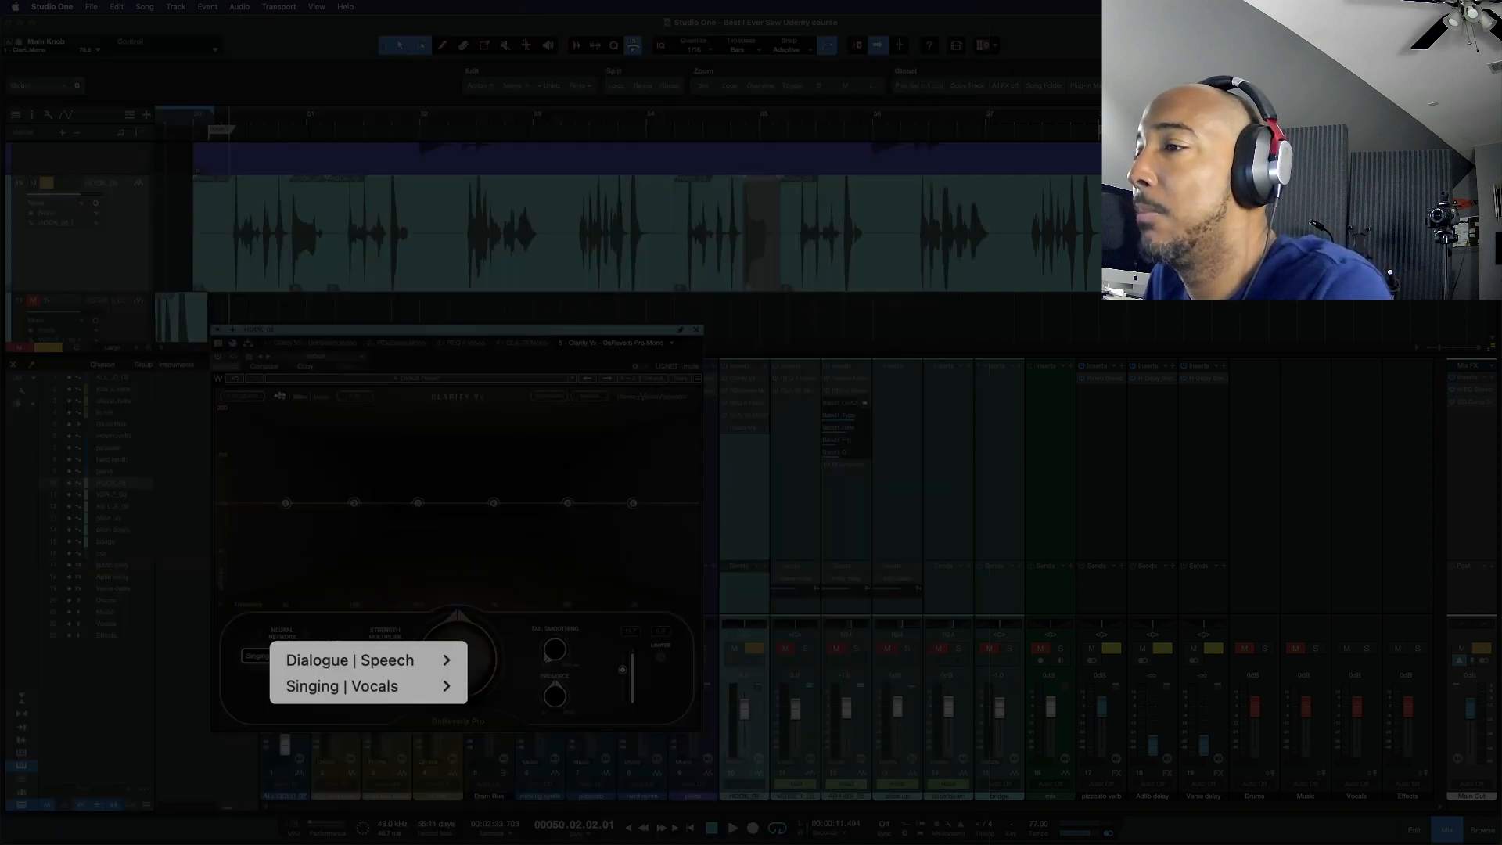
{"action": "mouse_move", "coordinate": [344, 685]}
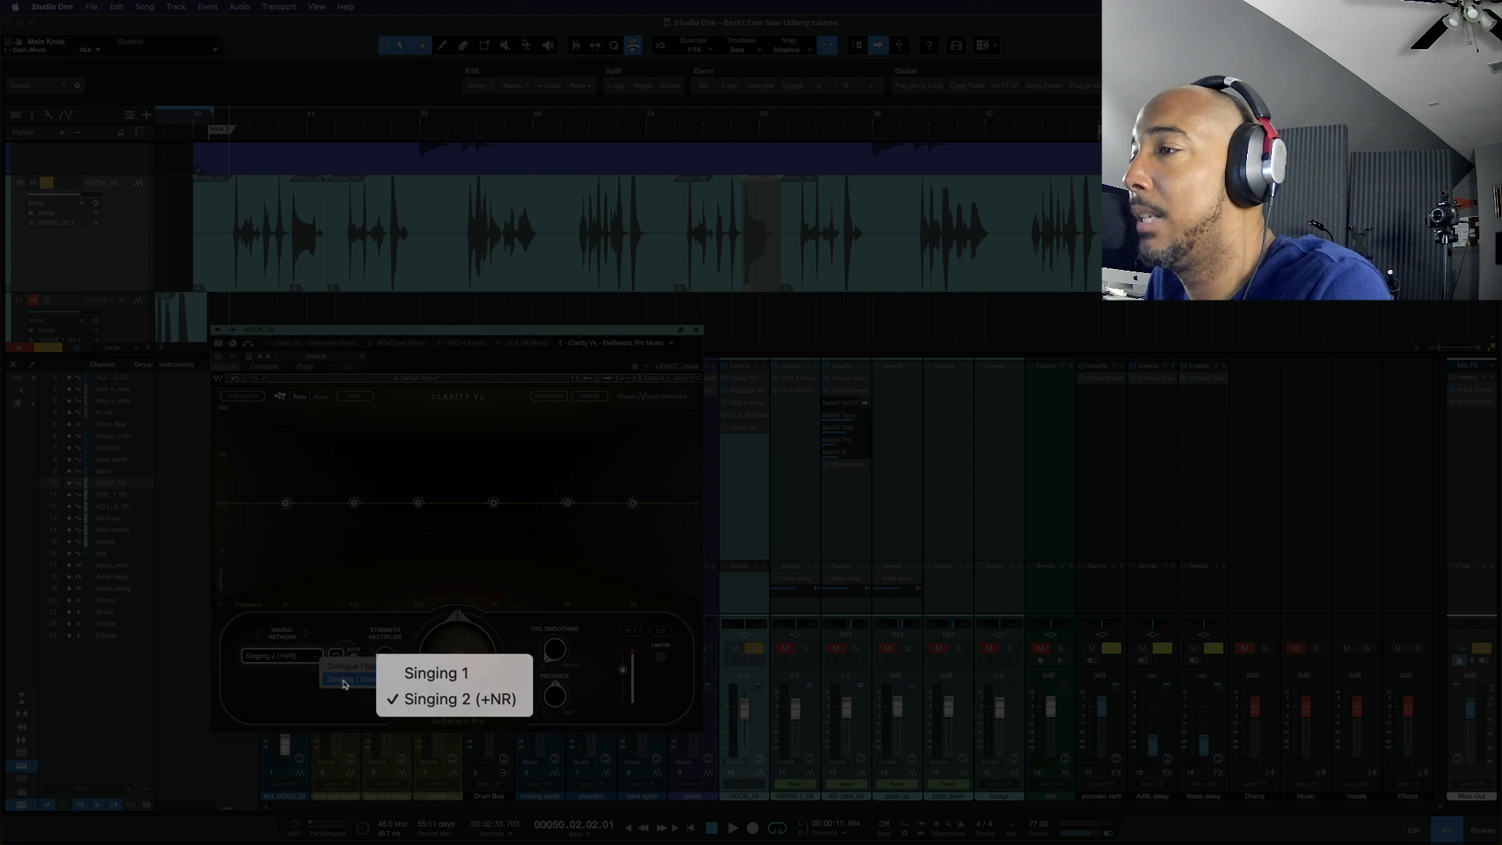
{"action": "left_click", "coordinate": [286, 699]}
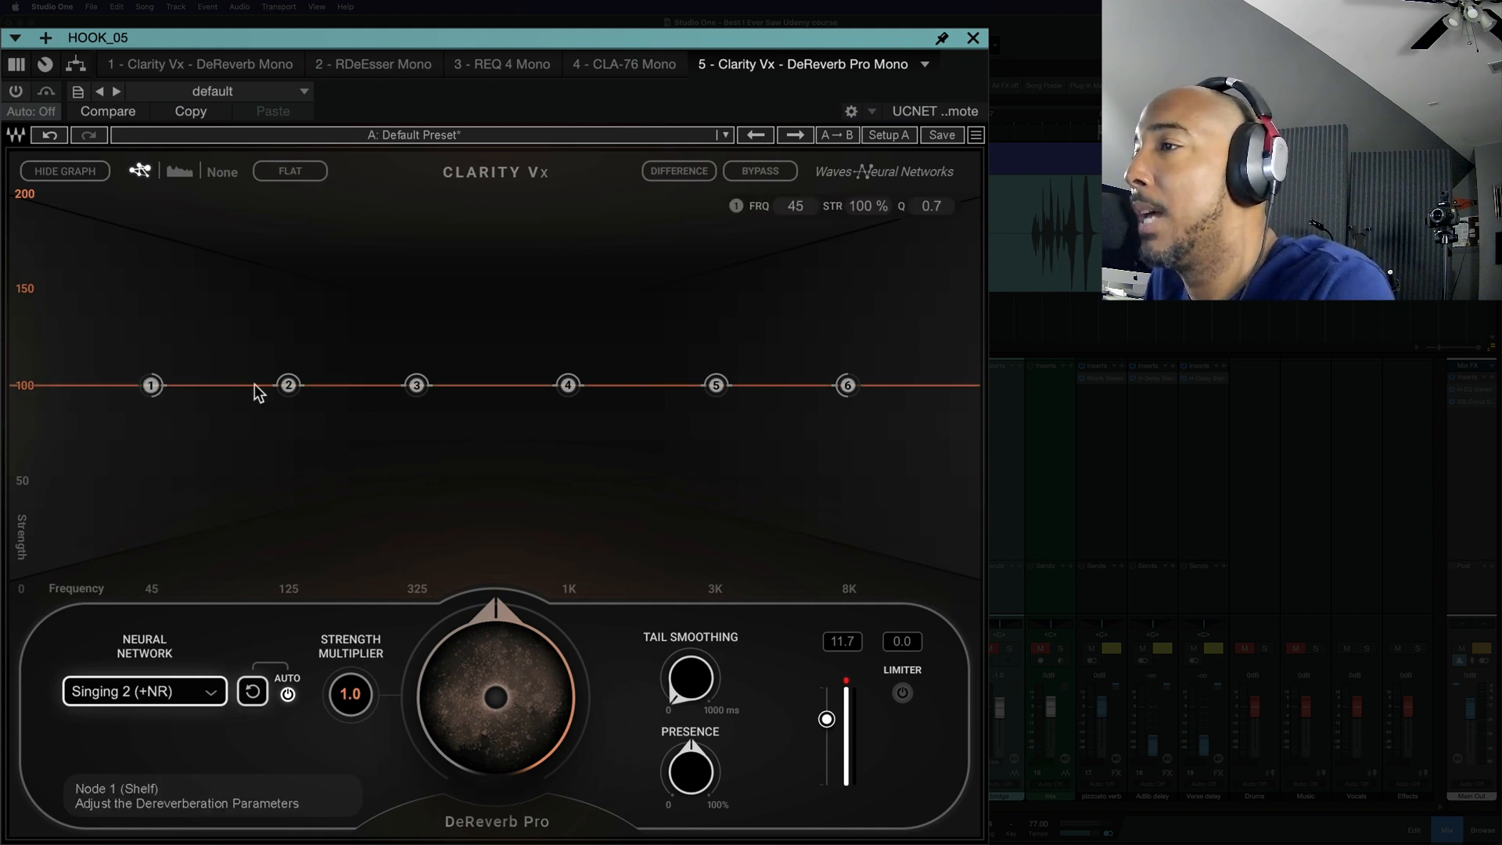
Compare the two frequency analyzer views in DeReverb Pro, ending on the neural network analyzer.
{"action": "left_click", "coordinate": [178, 172]}
{"action": "left_click", "coordinate": [145, 171]}
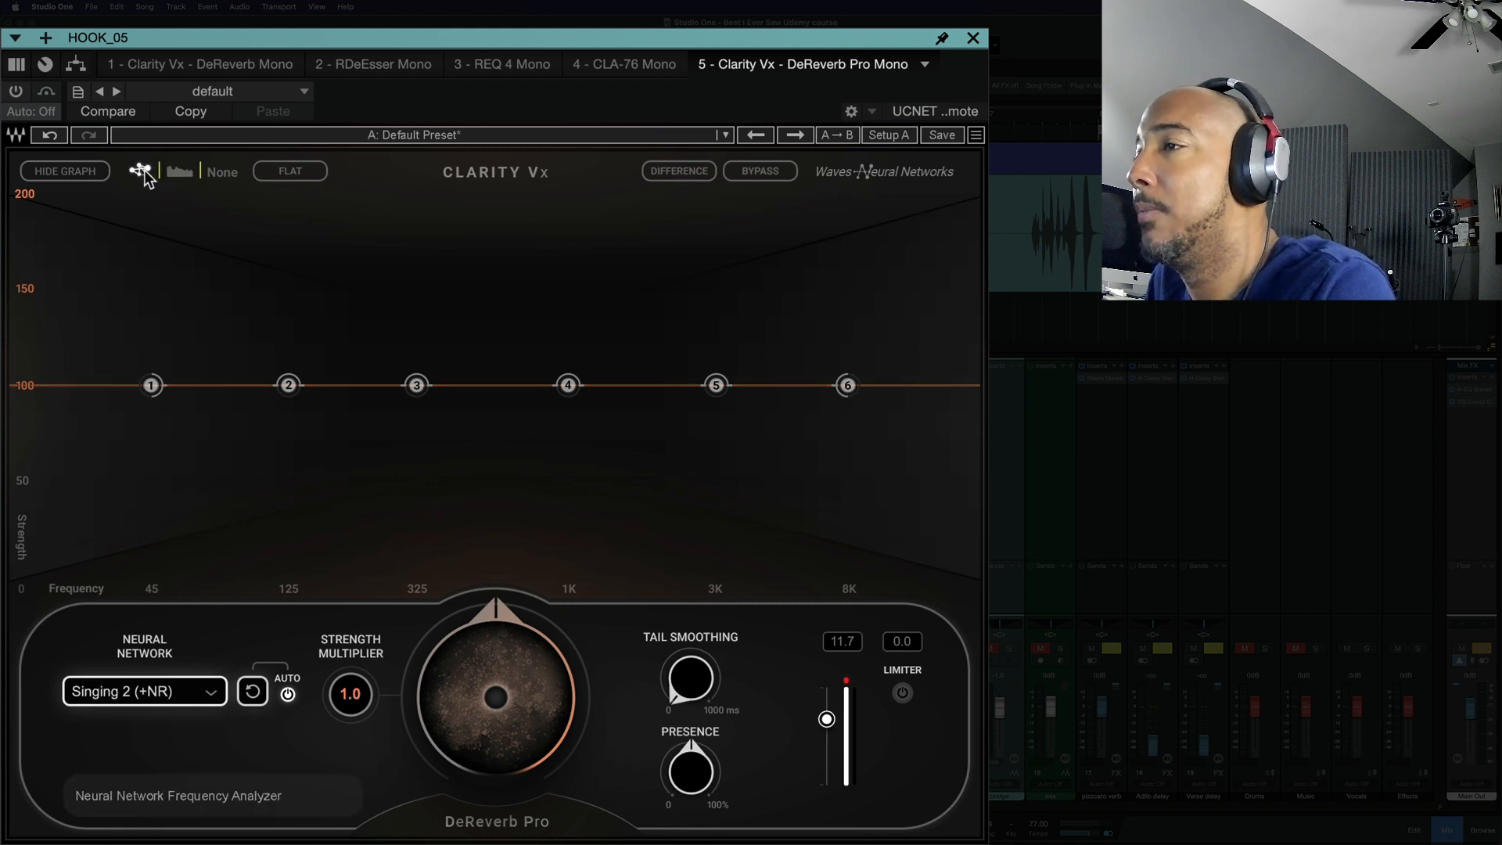
{"action": "left_click", "coordinate": [185, 171]}
{"action": "left_click", "coordinate": [134, 171]}
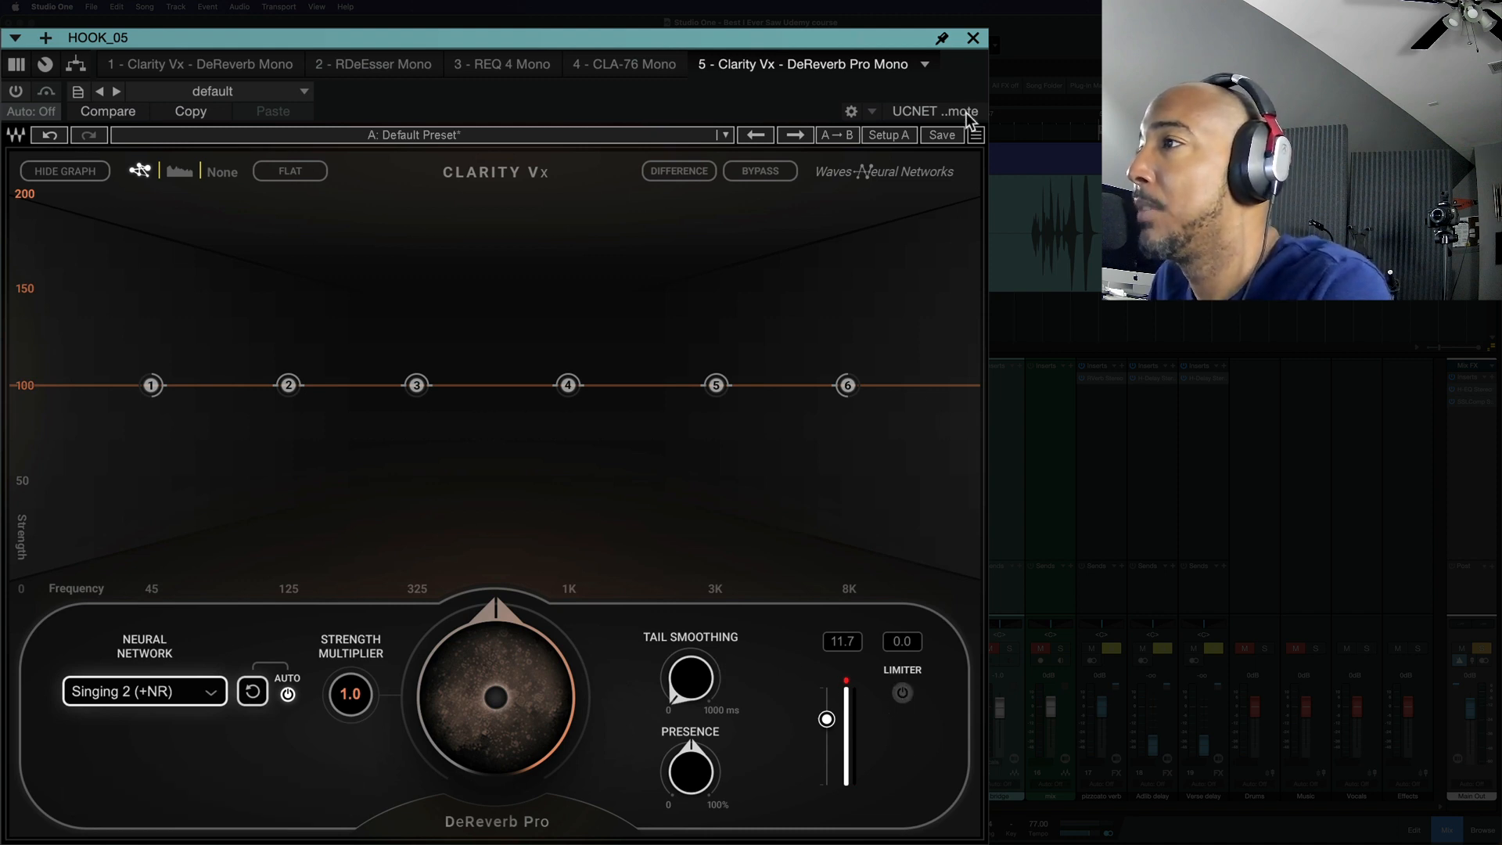
Close DeReverb Pro, bypass the standard DeReverb on HOOK_05, and play the hook unsoloed within the full mix.
{"action": "left_click", "coordinate": [972, 37]}
{"action": "left_click", "coordinate": [740, 378]}
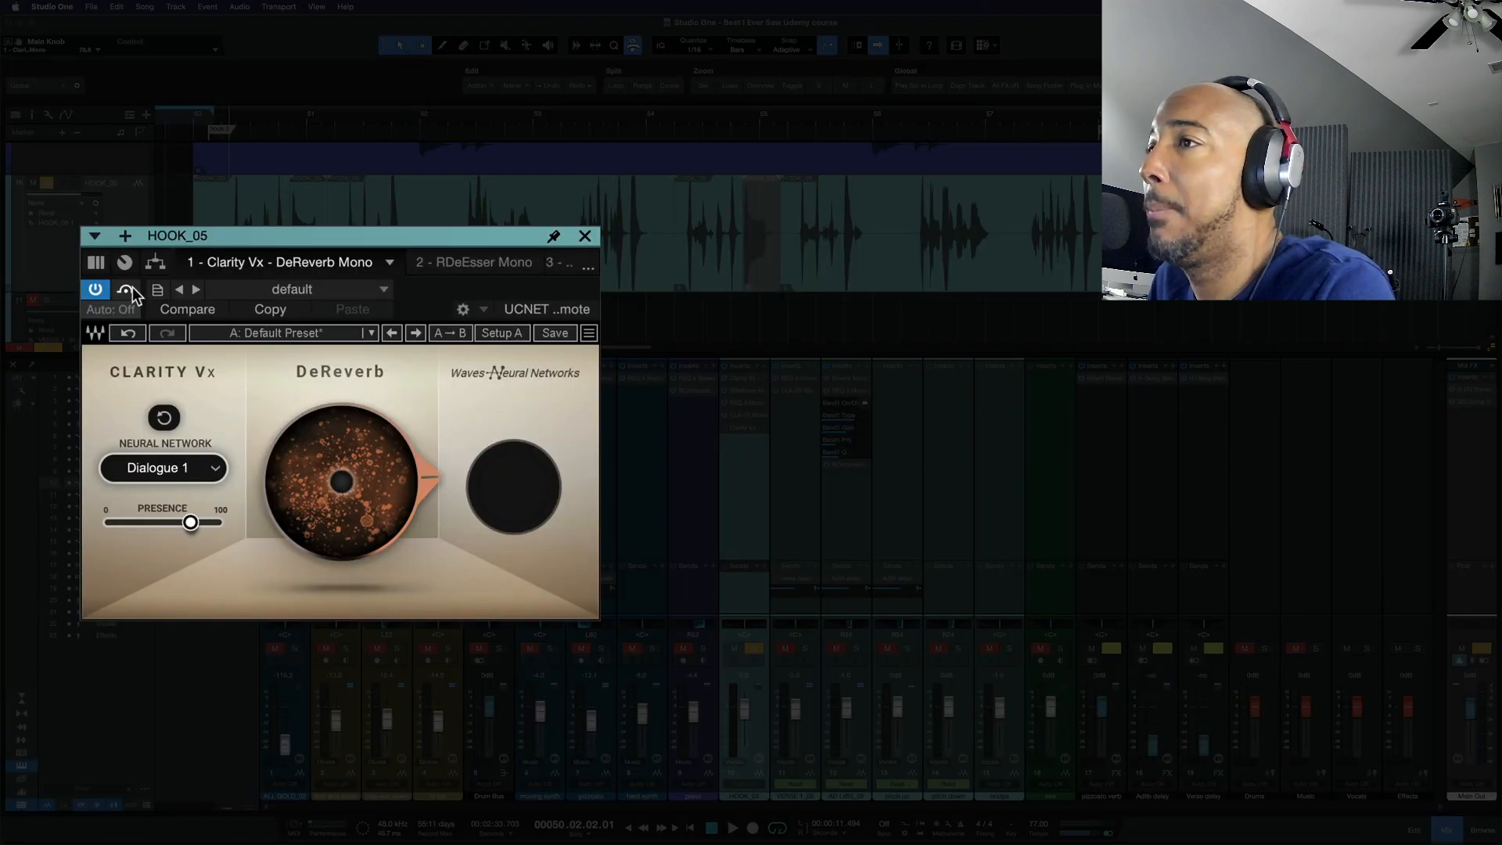
{"action": "left_click", "coordinate": [127, 290]}
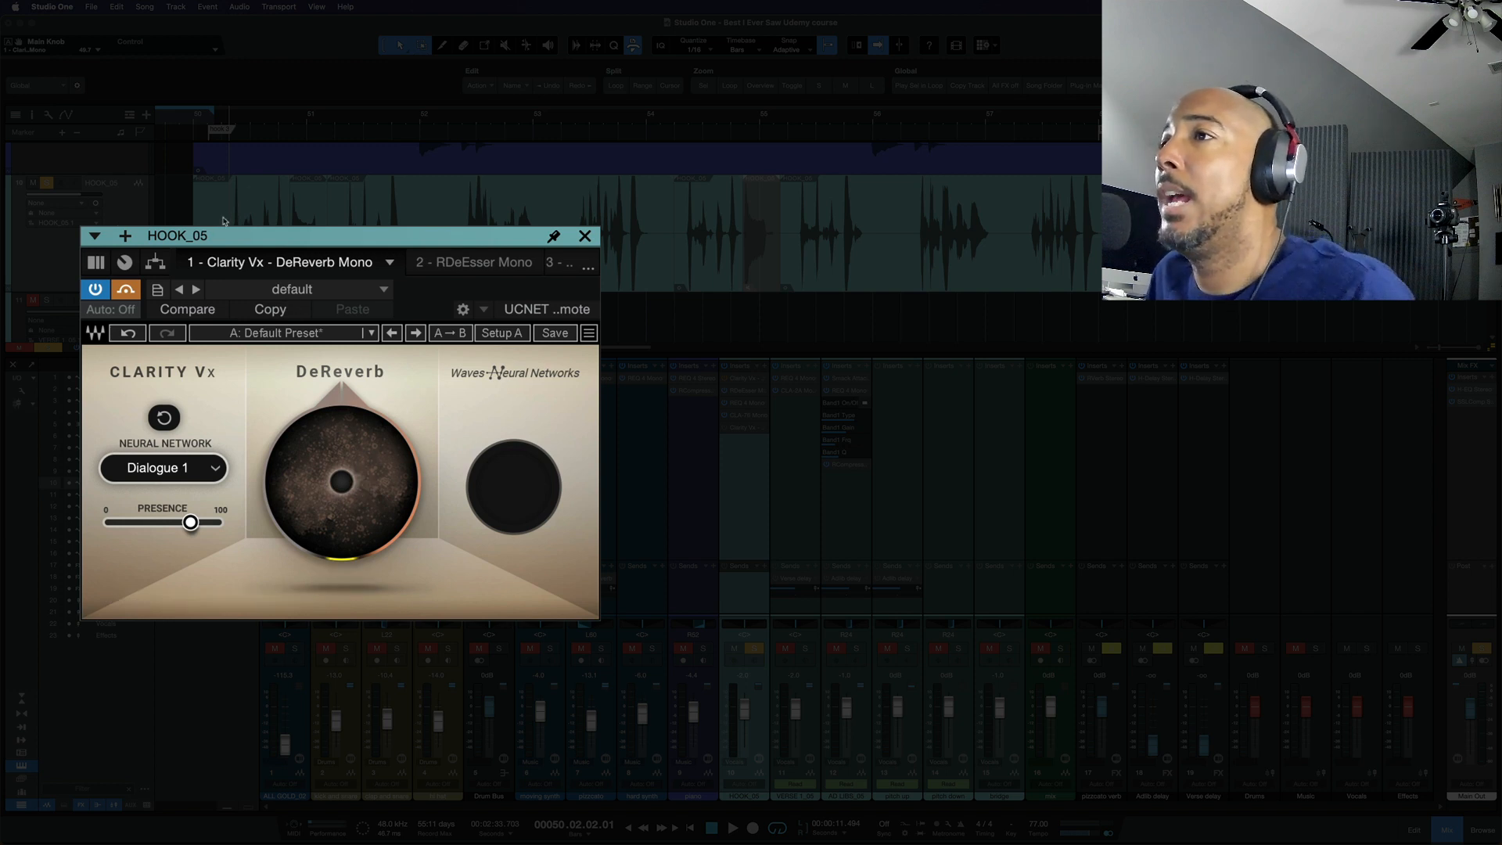
{"action": "left_click", "coordinate": [46, 185]}
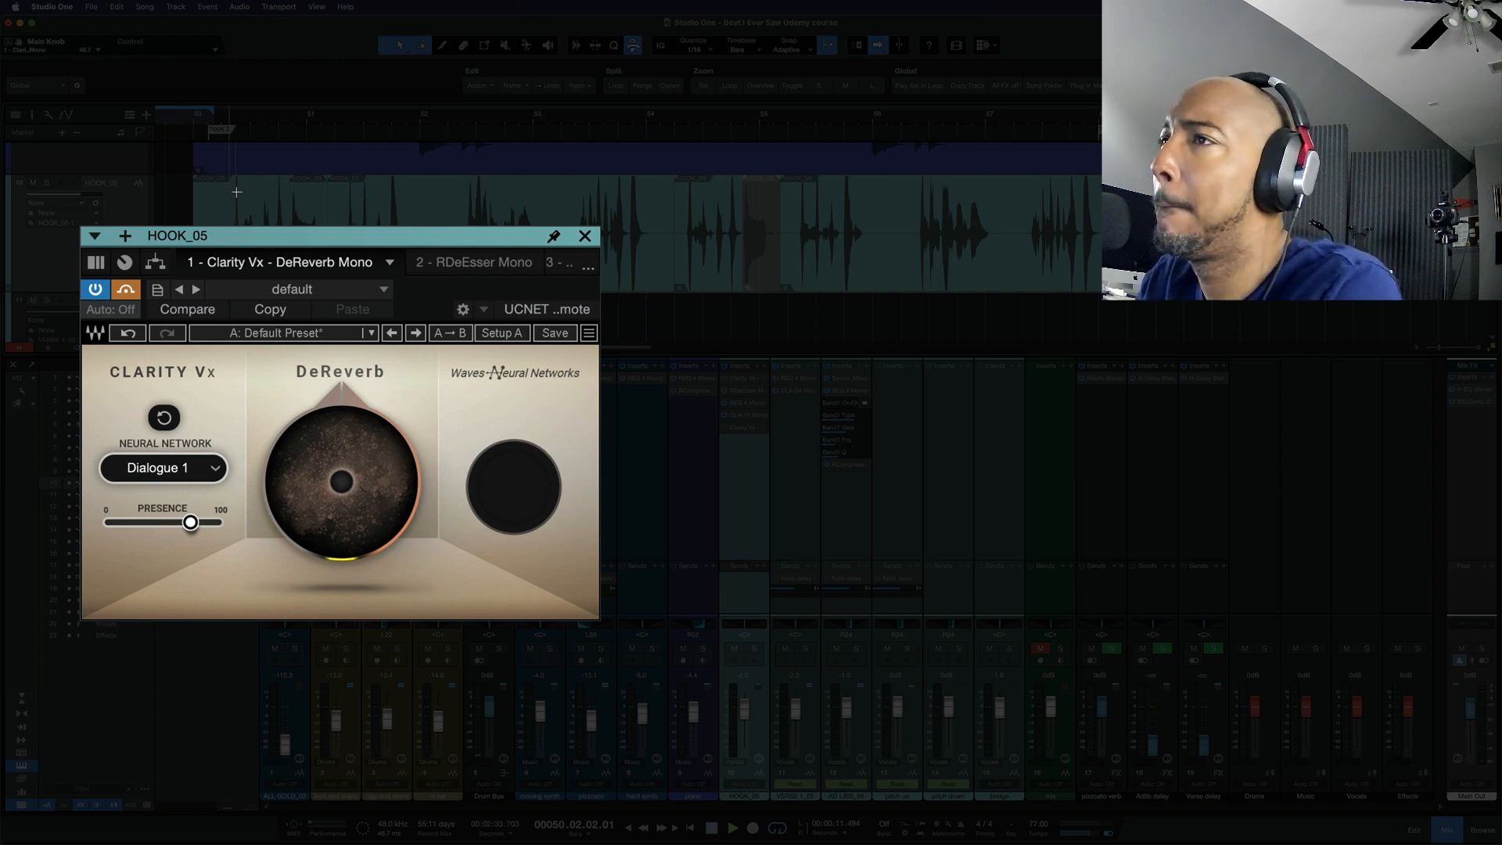
{"action": "key", "text": "space"}
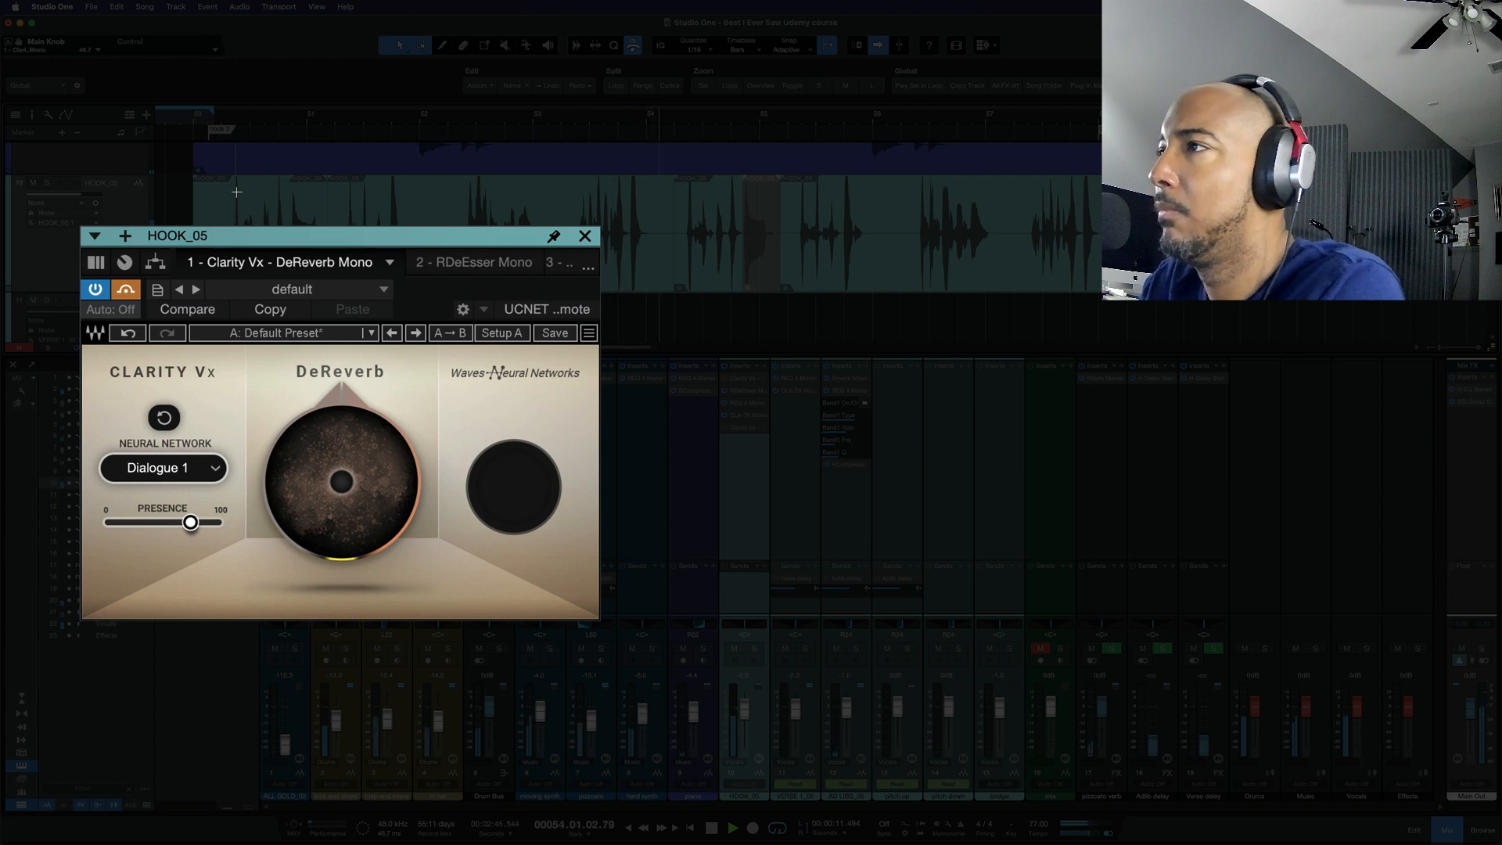
{"action": "key", "text": "space"}
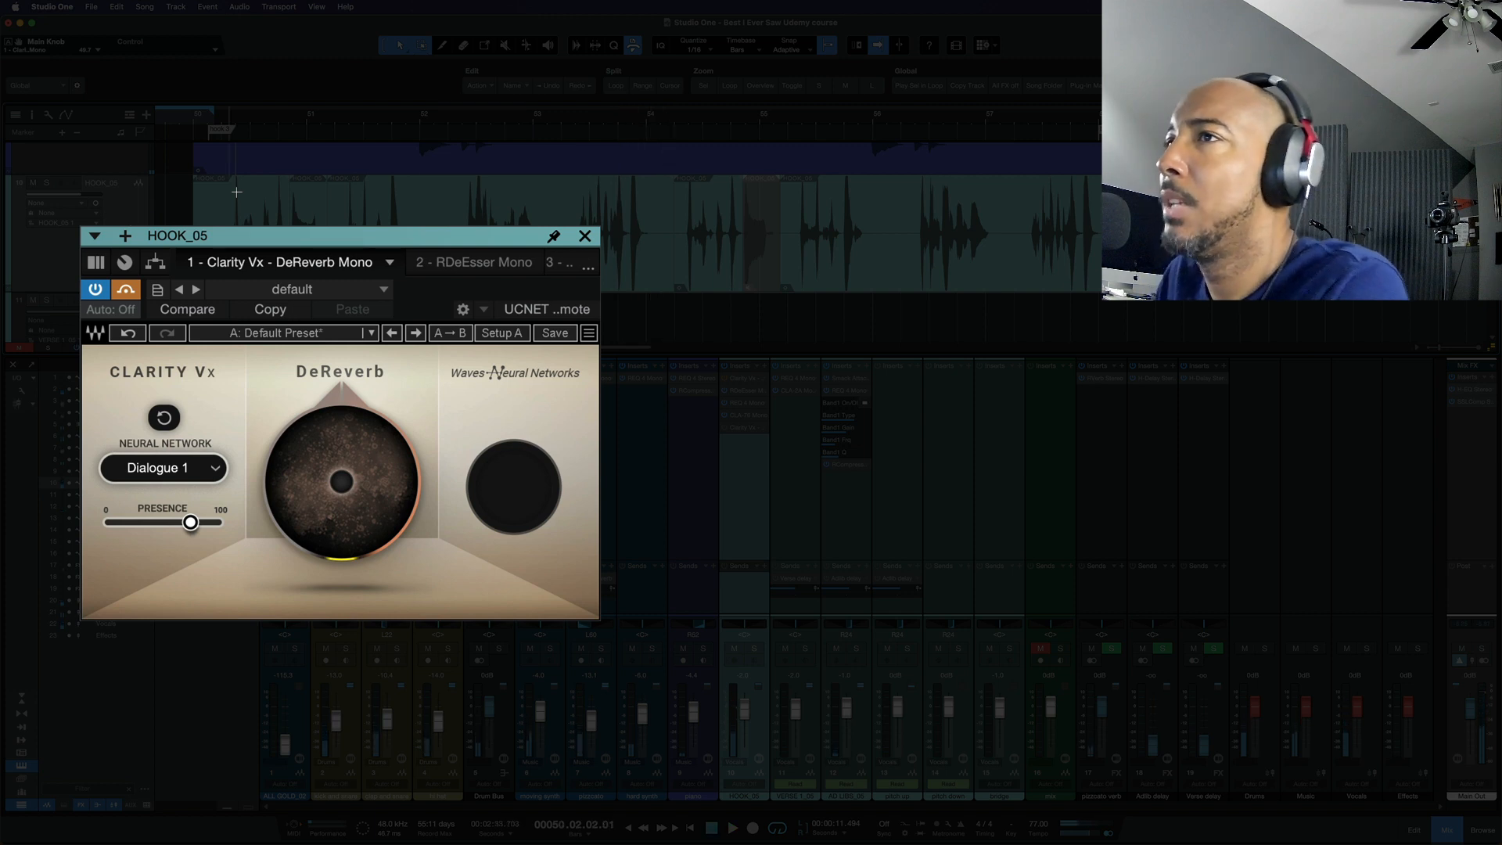
Solo HOOK_05, audition the vocal with DeReverb bypassed, and take the plugin out of bypass.
{"action": "left_click", "coordinate": [46, 184]}
{"action": "key", "text": "space"}
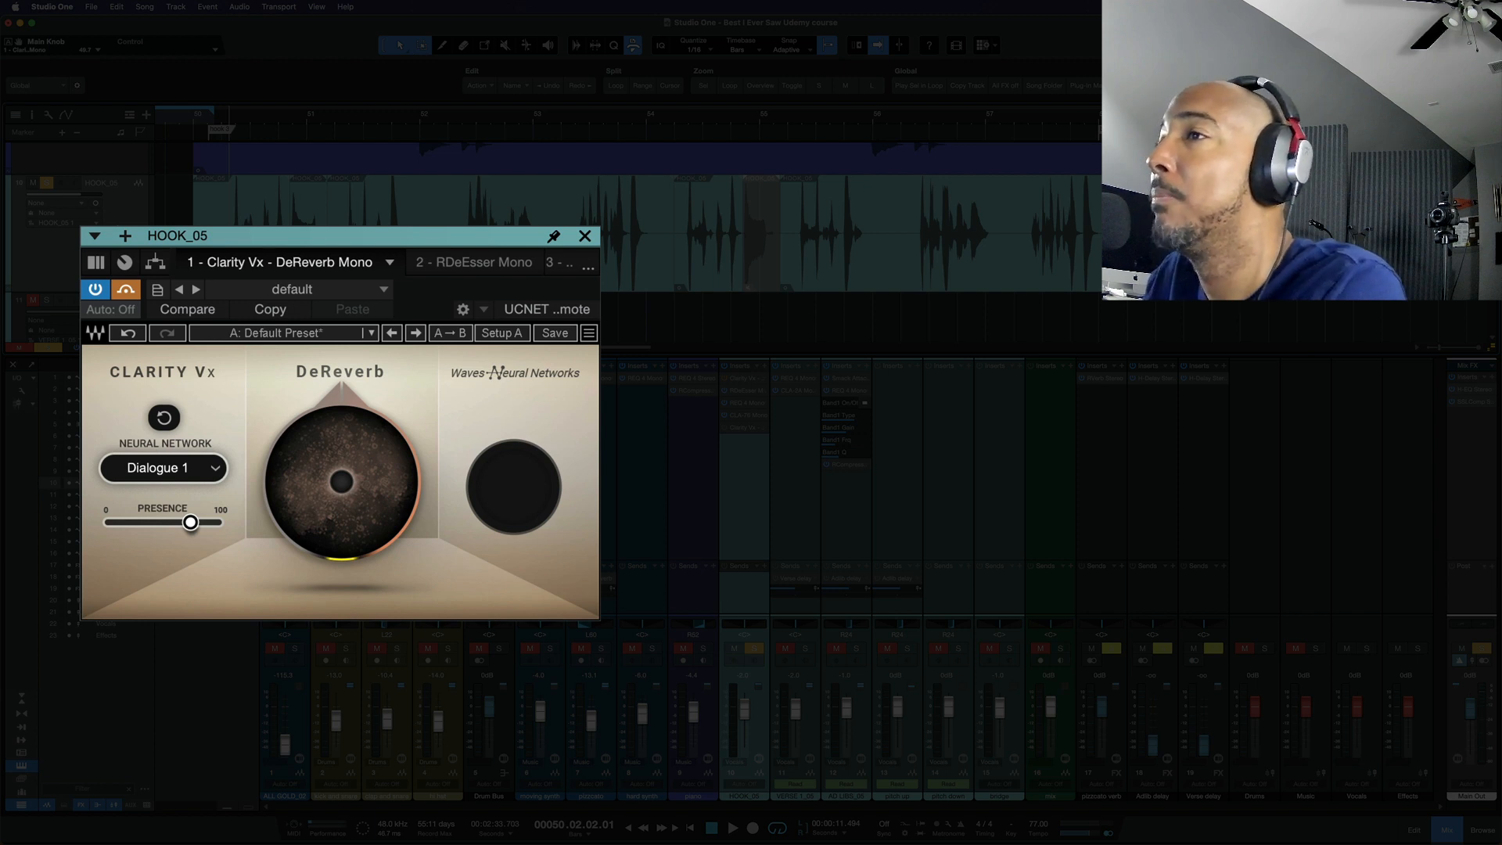
{"action": "left_click", "coordinate": [125, 288]}
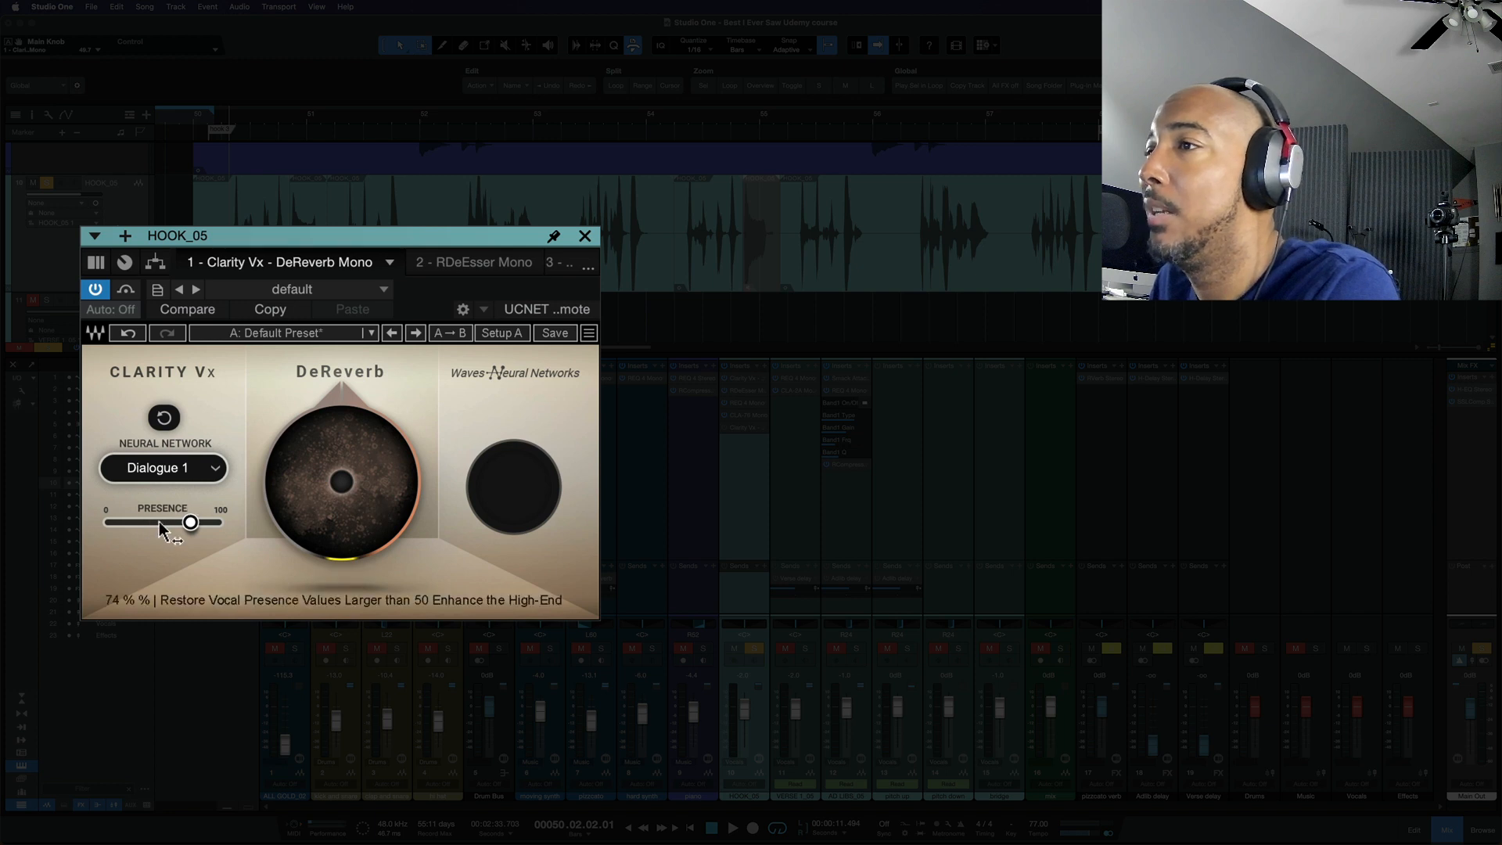
Set the DeReverb presence to 70% and the neural network to Singing 1.
{"action": "left_click_drag", "start_coordinate": [190, 522], "coordinate": [185, 522]}
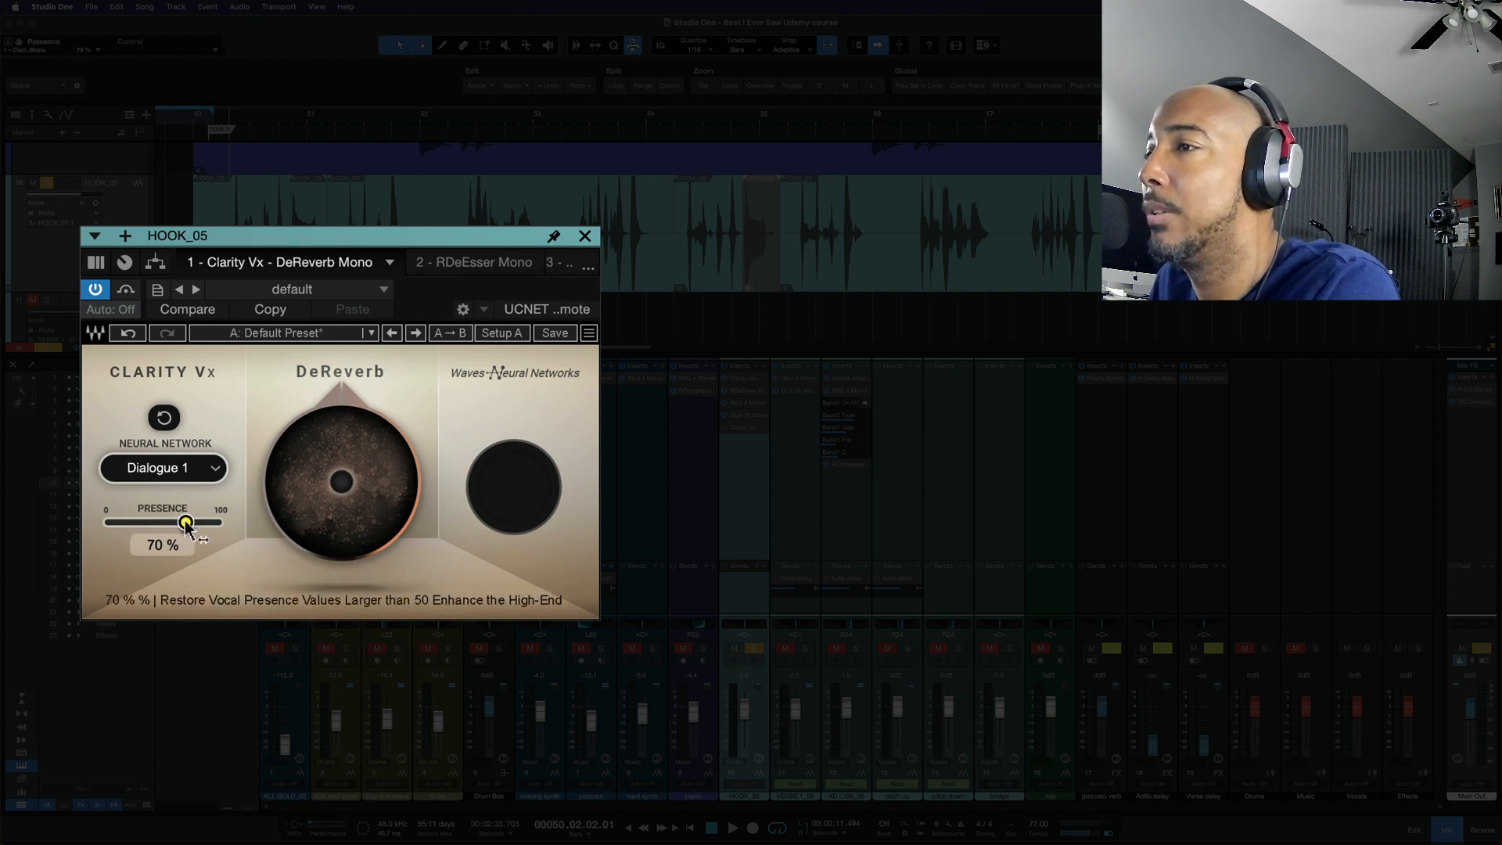
{"action": "left_click", "coordinate": [205, 468]}
{"action": "left_click", "coordinate": [206, 470]}
{"action": "mouse_move", "coordinate": [309, 468]}
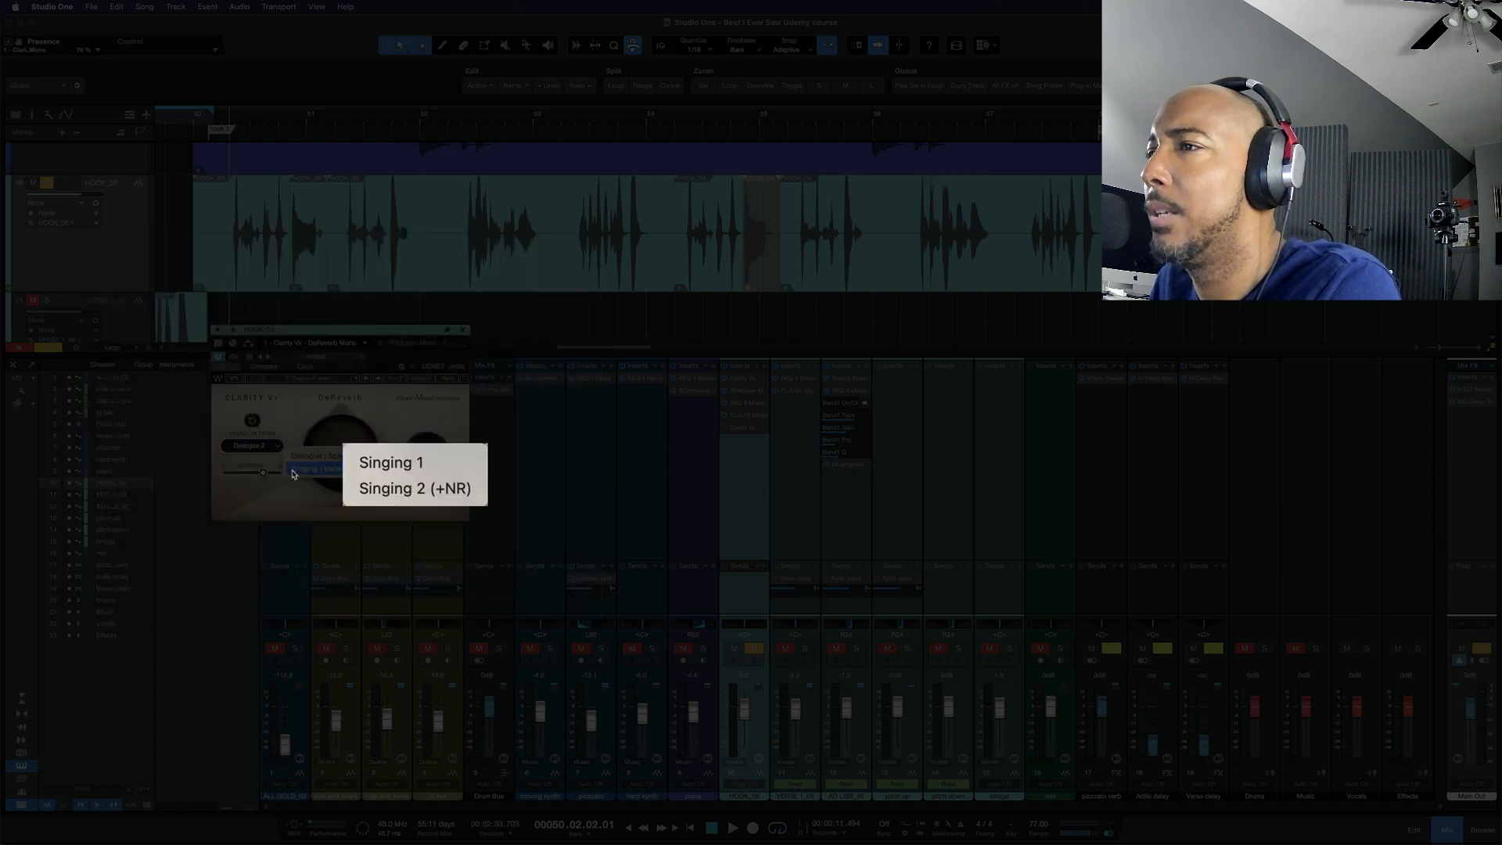
{"action": "left_click", "coordinate": [415, 473]}
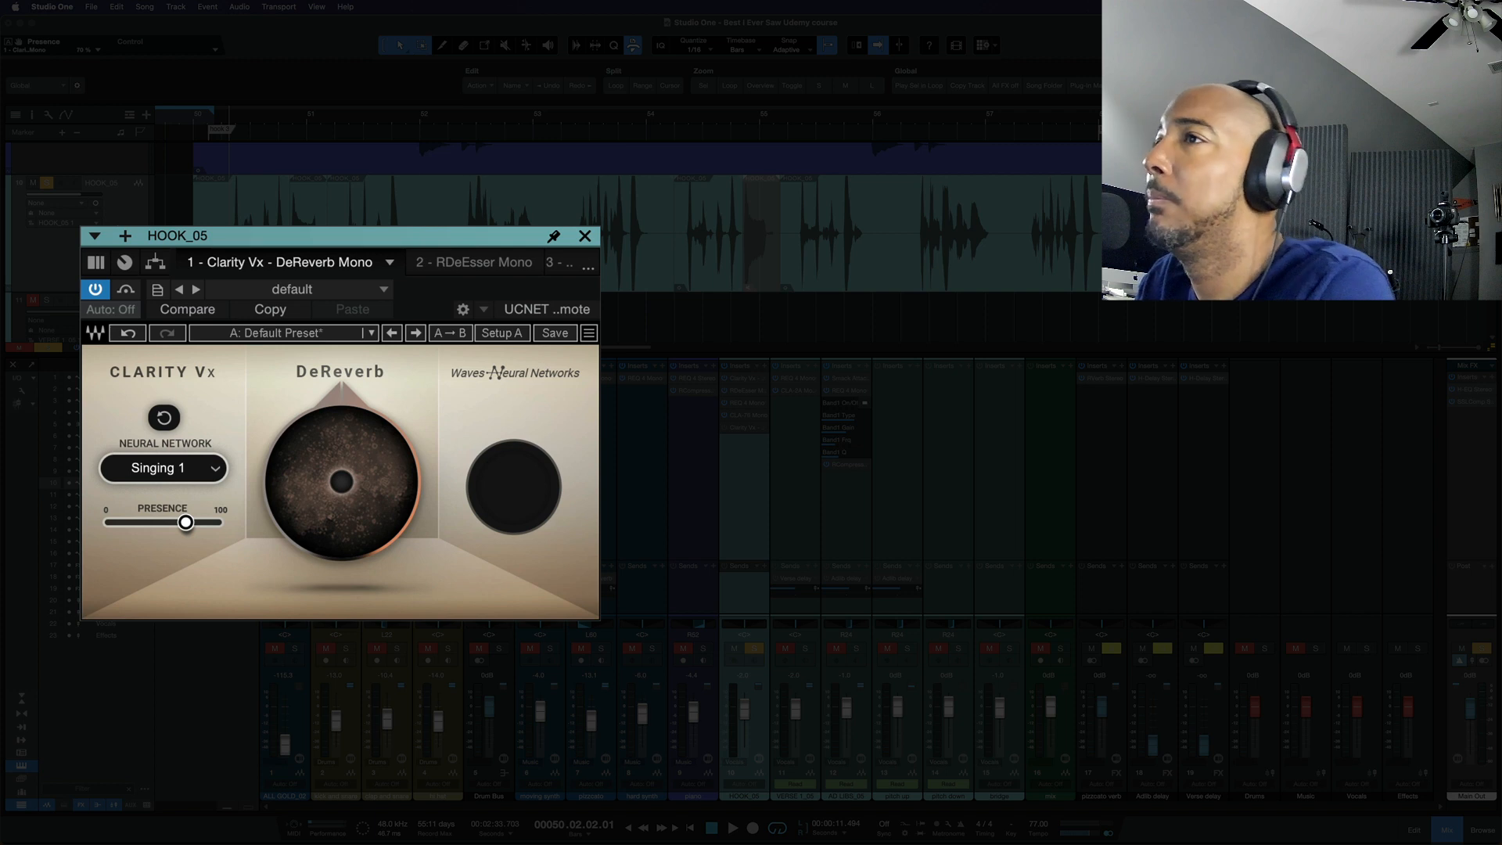
Play the soloed hook with DeReverb active and again with it bypassed to compare the sound.
{"action": "key", "text": "space"}
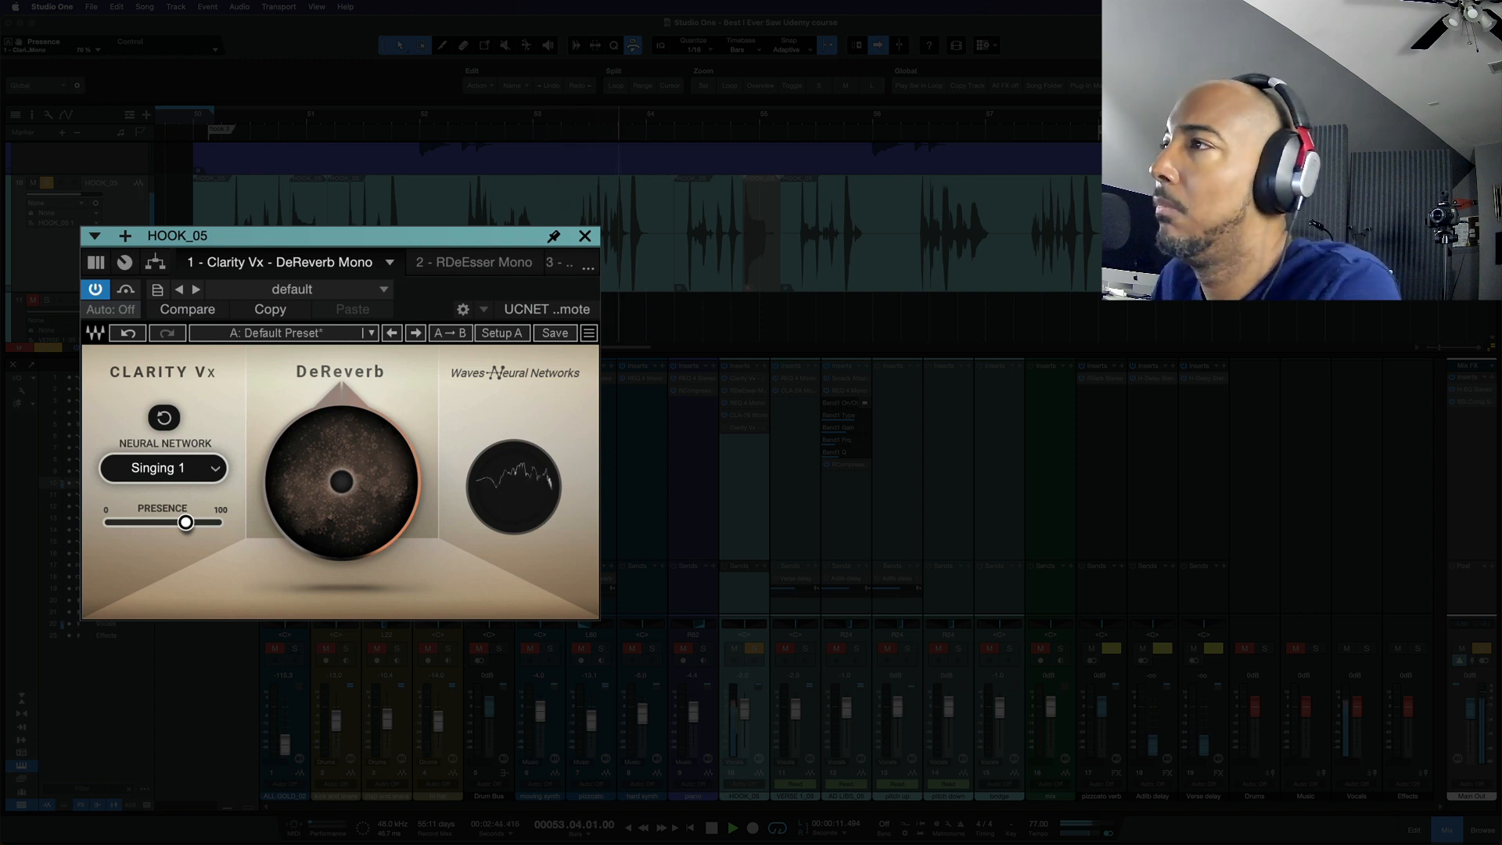
{"action": "key", "text": "space"}
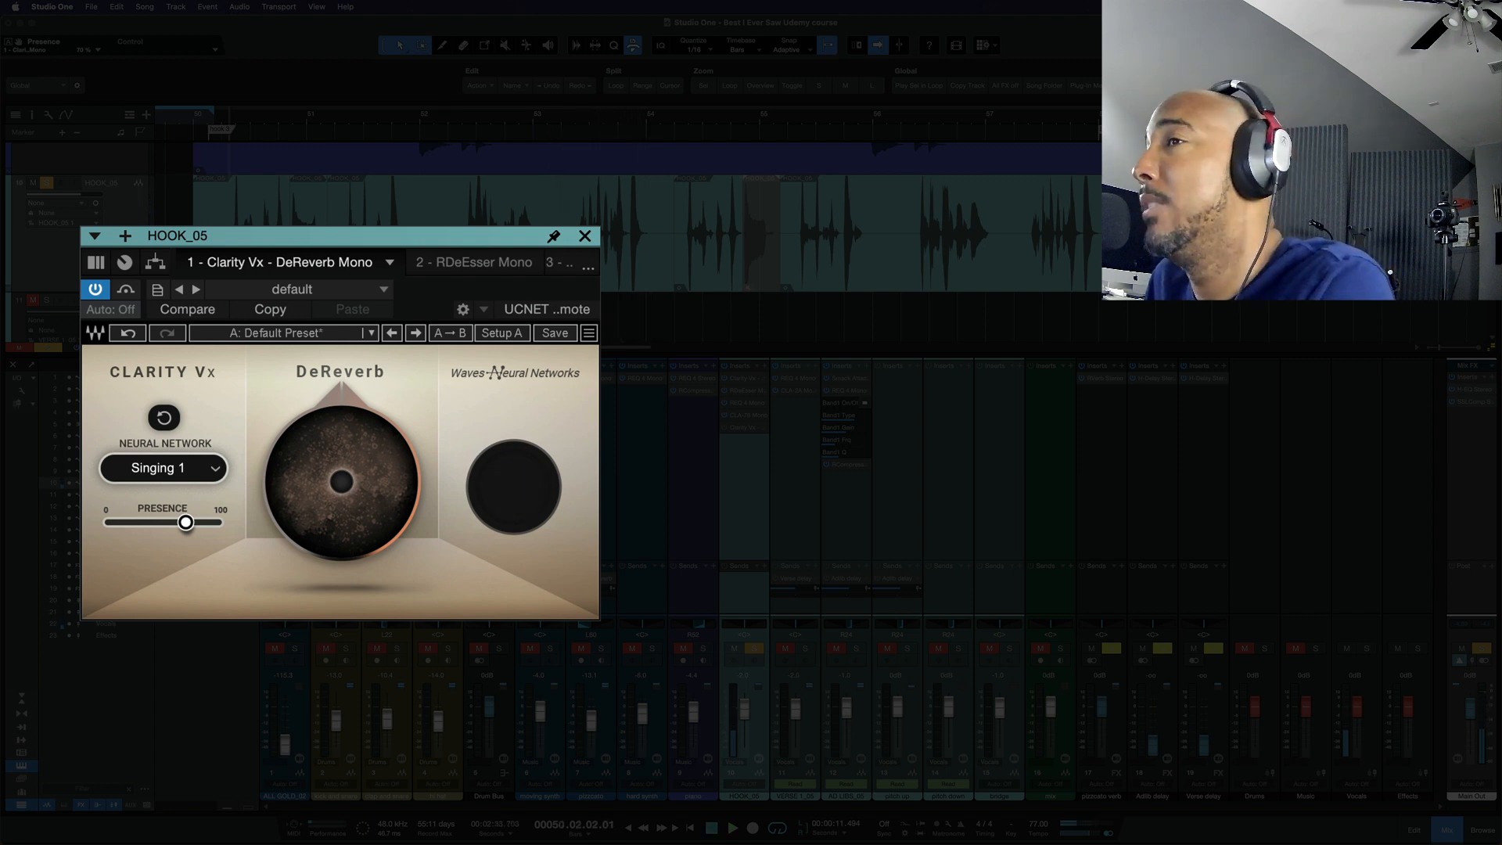
{"action": "left_click", "coordinate": [126, 289]}
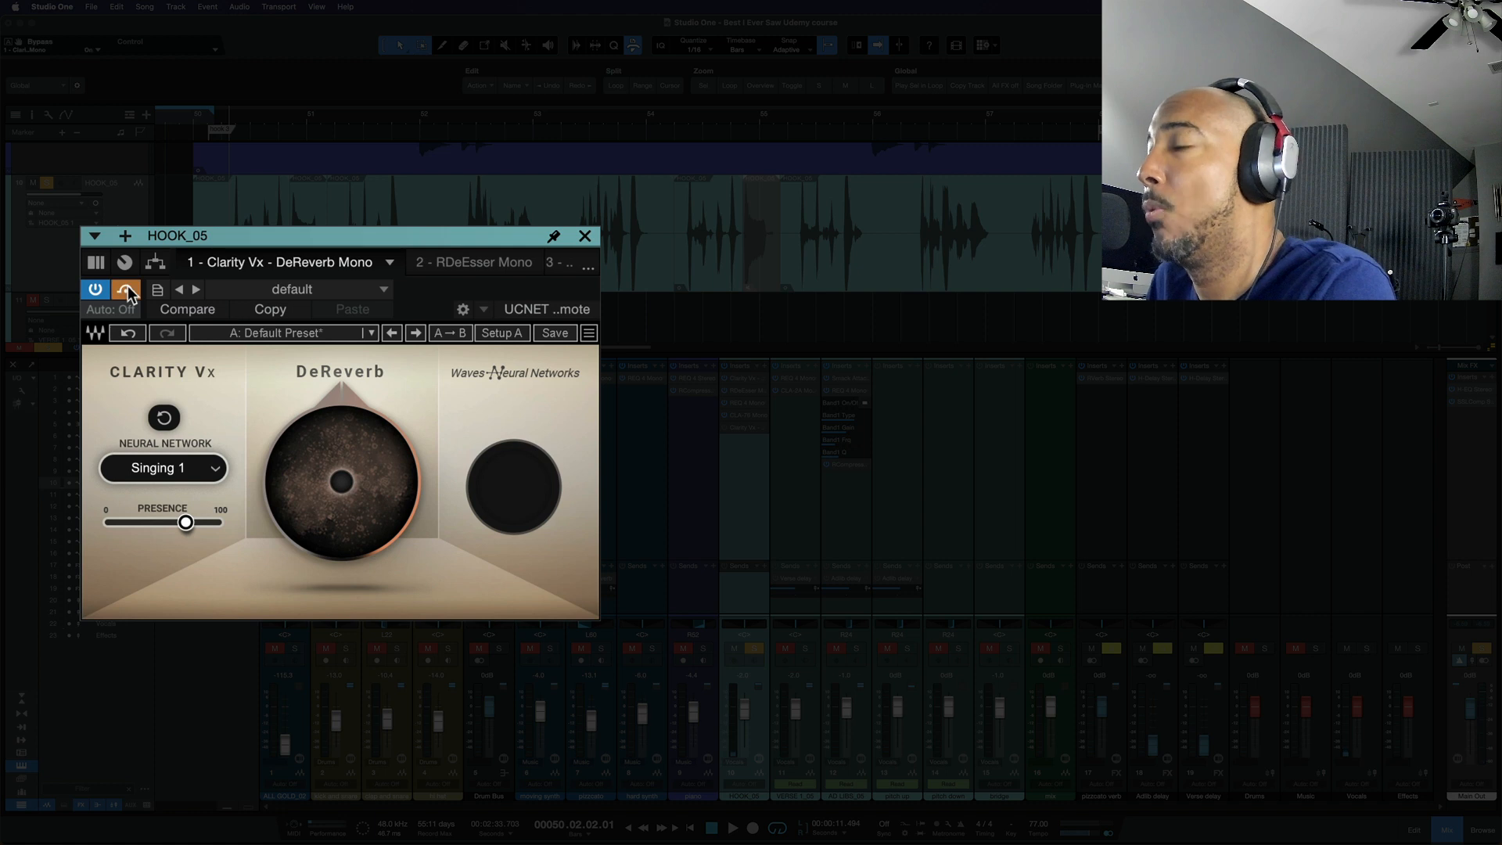
{"action": "key", "text": "space"}
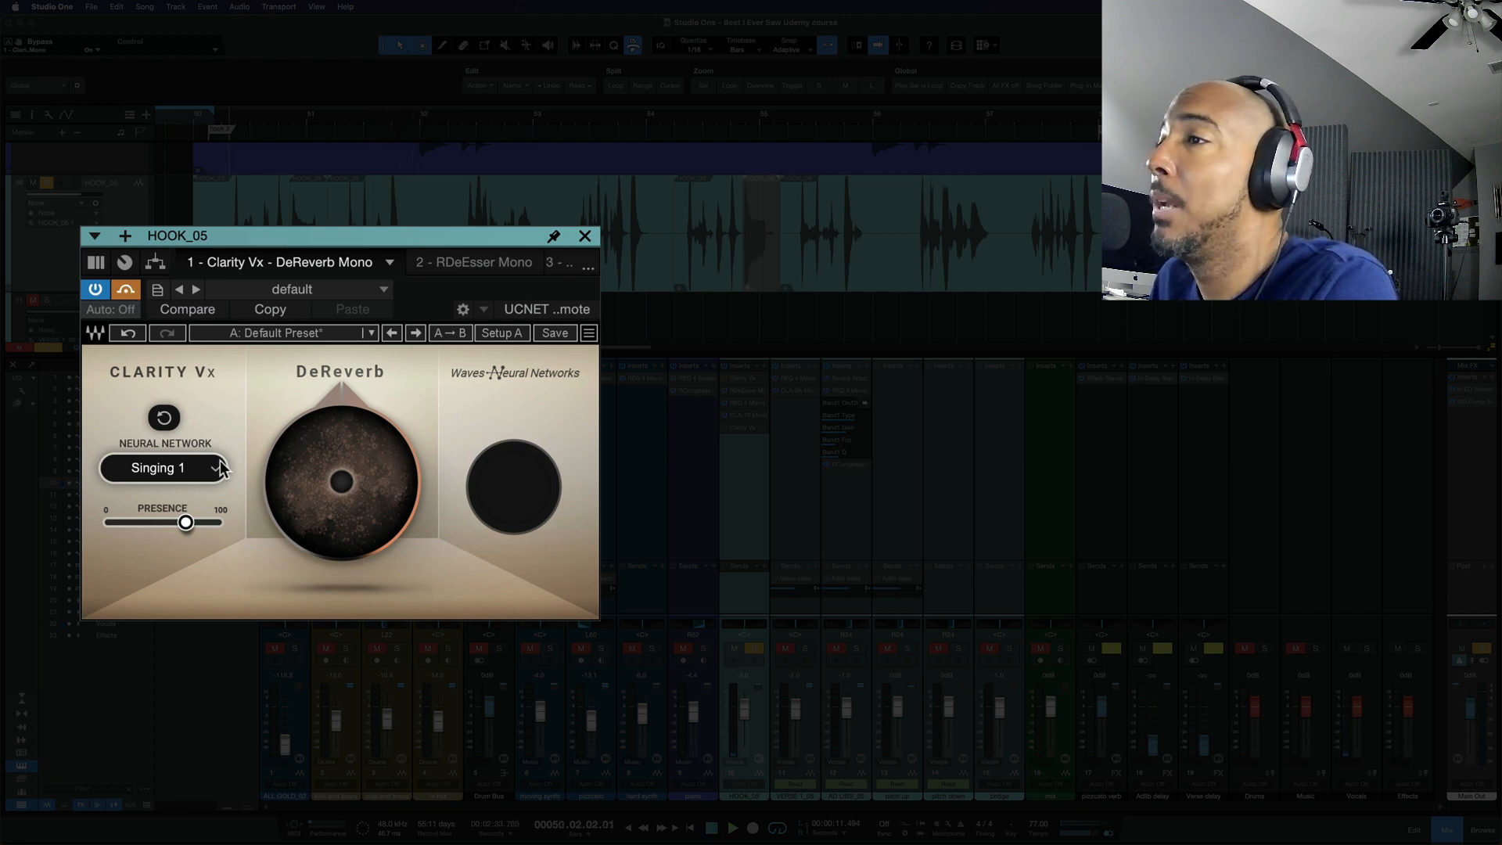
Raise the reverb reduction to 100 and audition the hook with DeReverb taken out of bypass.
{"action": "left_click_drag", "start_coordinate": [322, 490], "coordinate": [322, 413]}
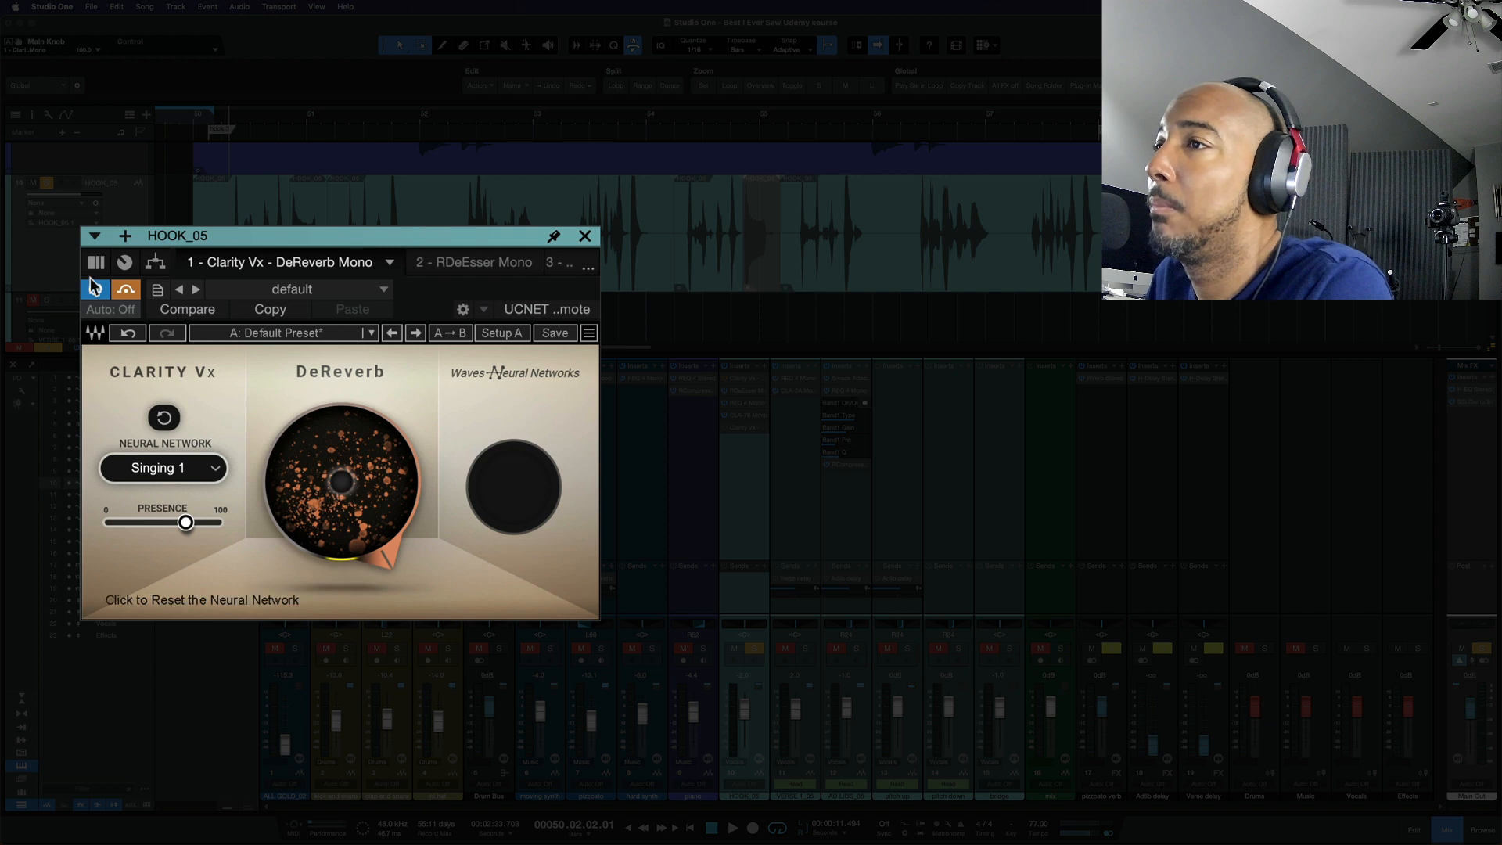
{"action": "left_click", "coordinate": [126, 291]}
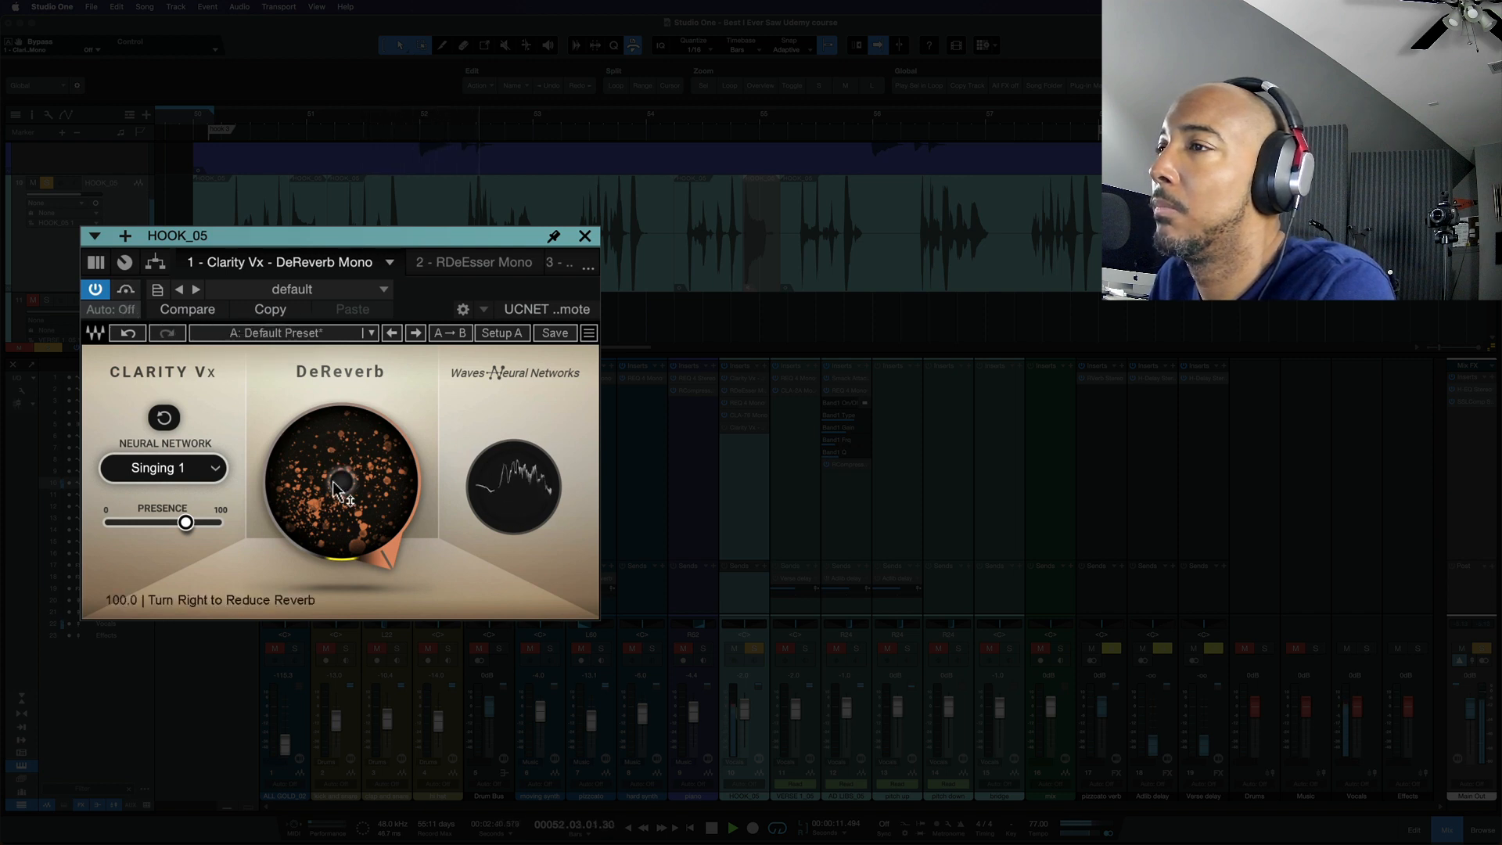
{"action": "mouse_move", "coordinate": [335, 482]}
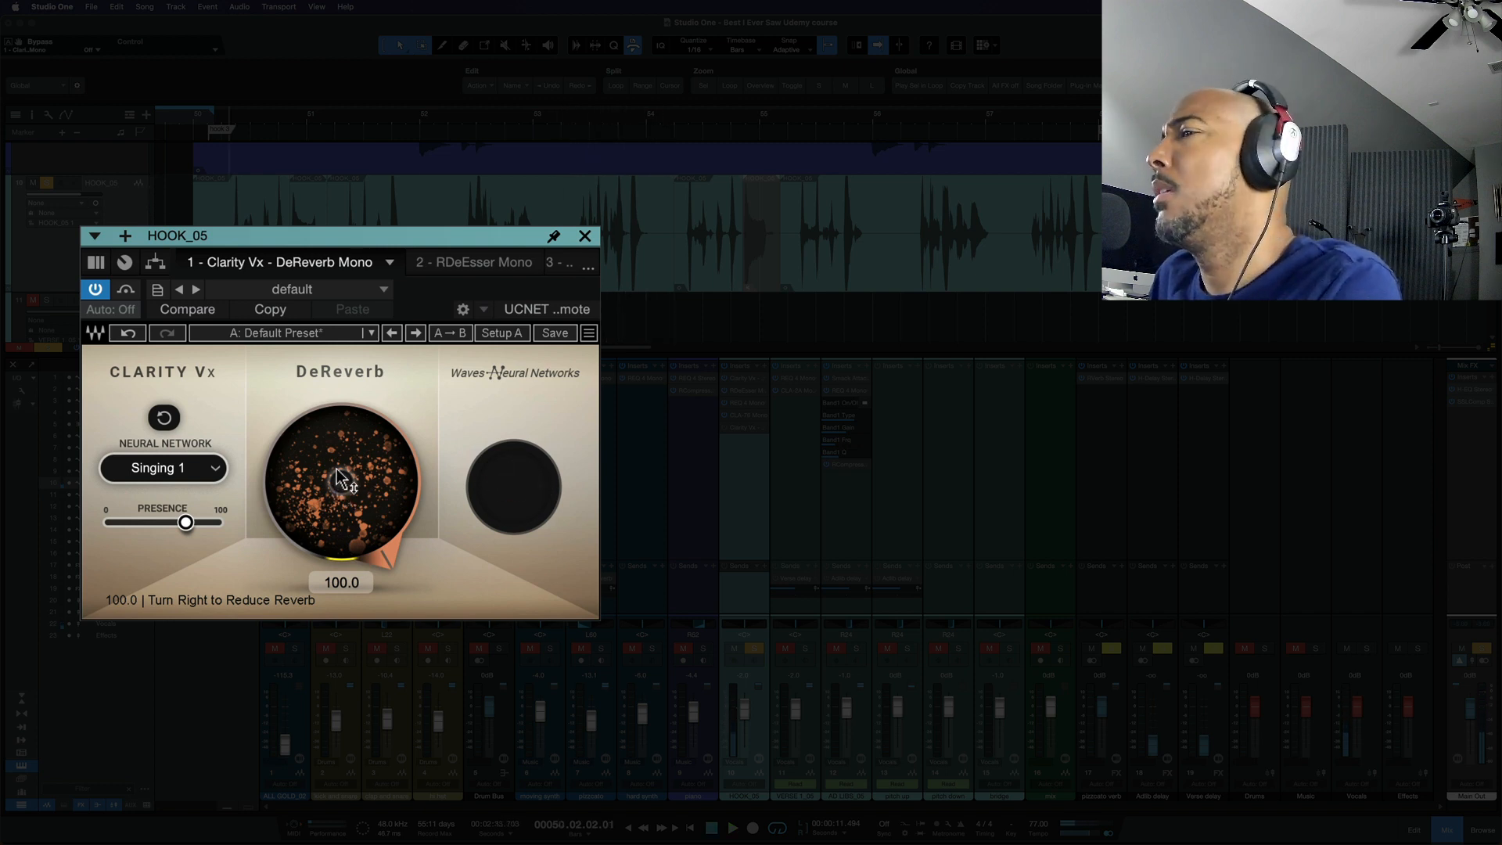
Lower the reverb reduction to slightly above the knob's midpoint and close the DeReverb window.
{"action": "left_click_drag", "start_coordinate": [337, 487], "coordinate": [336, 564]}
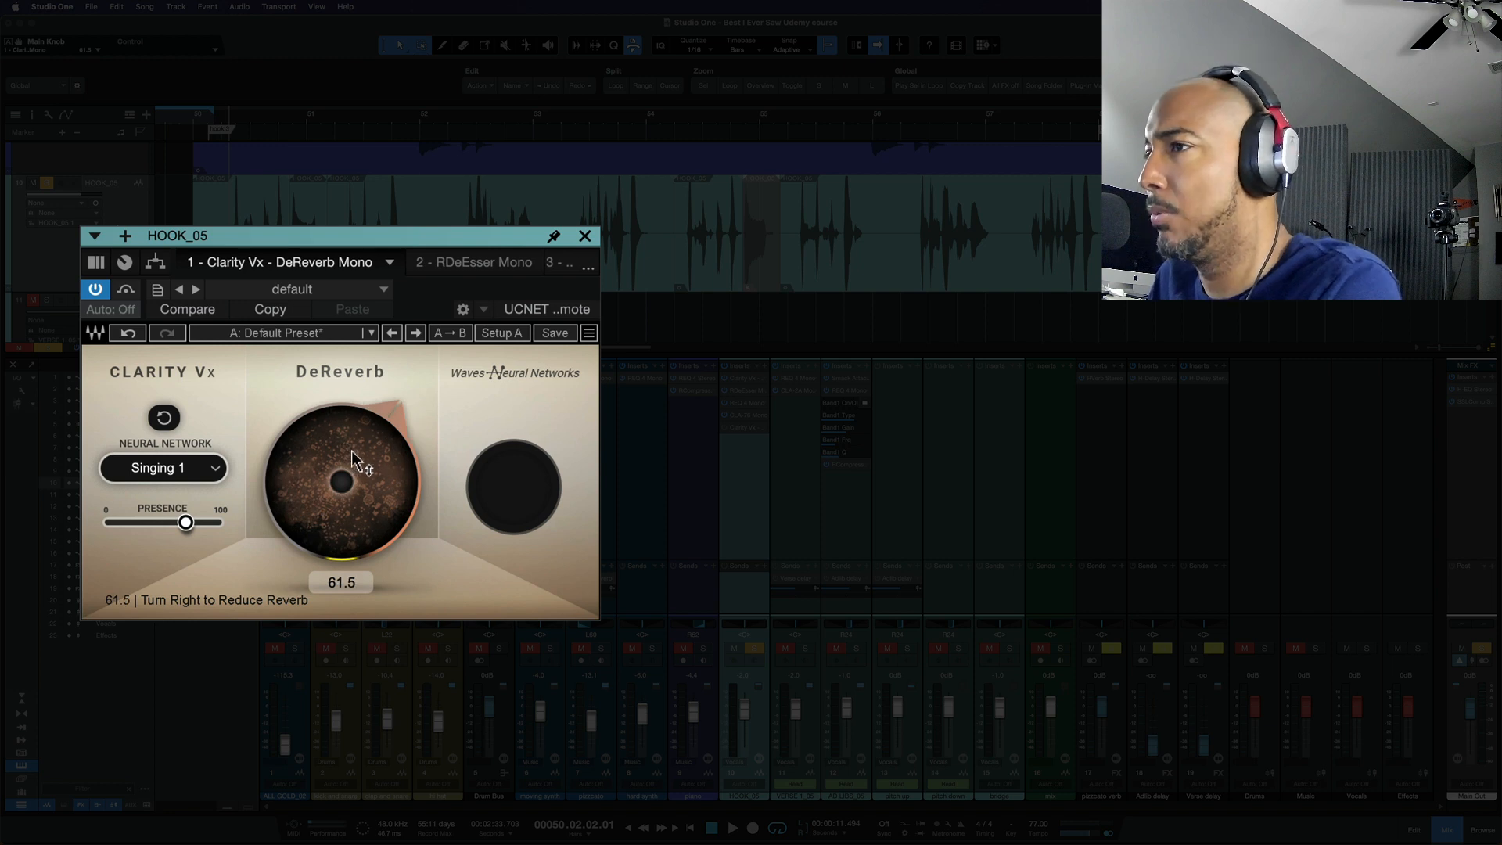
{"action": "left_click_drag", "start_coordinate": [353, 461], "coordinate": [354, 470]}
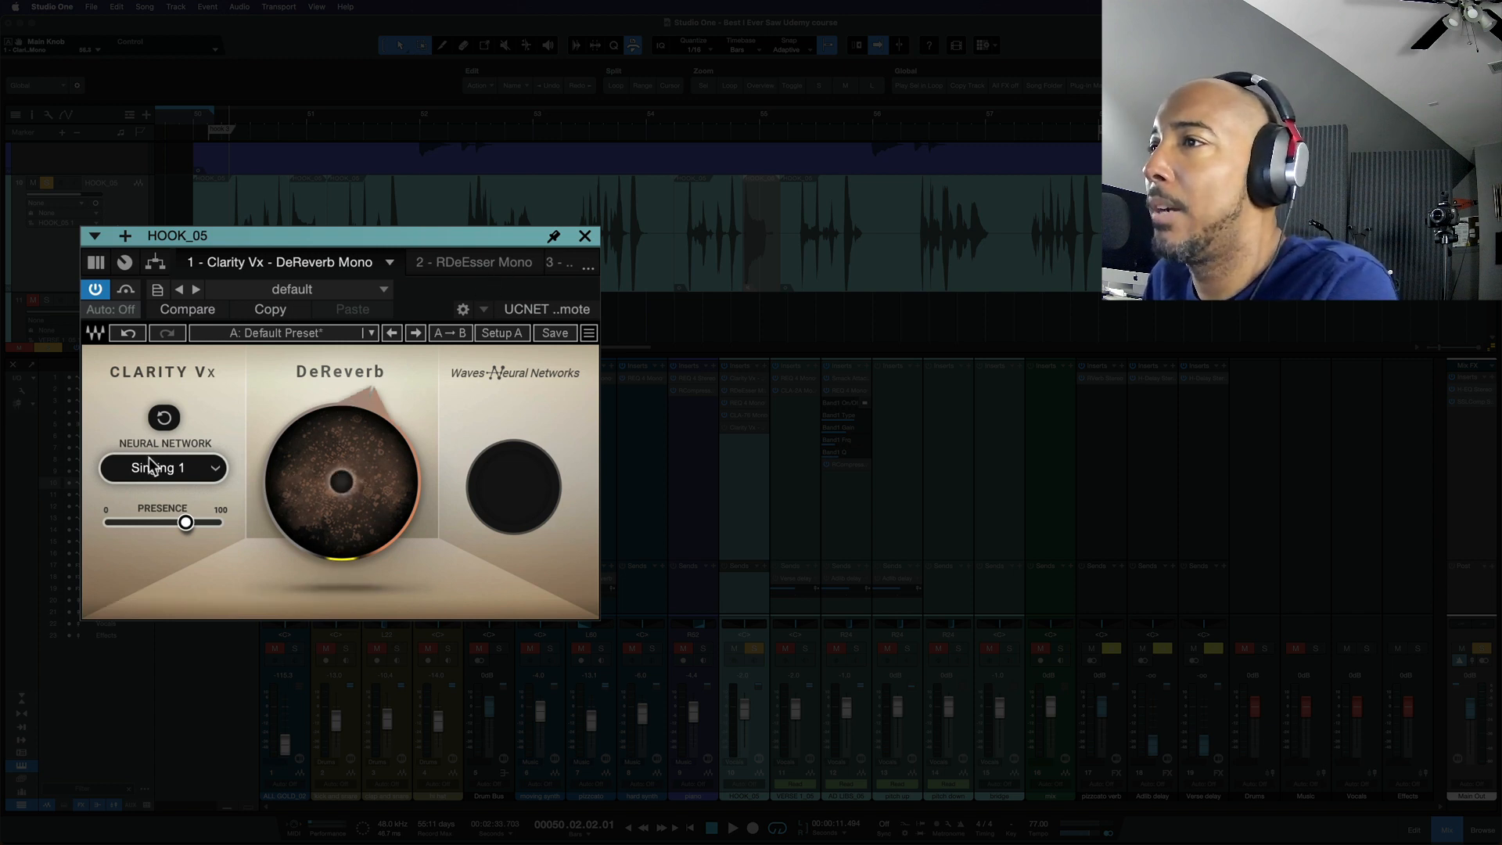
{"action": "left_click", "coordinate": [584, 235]}
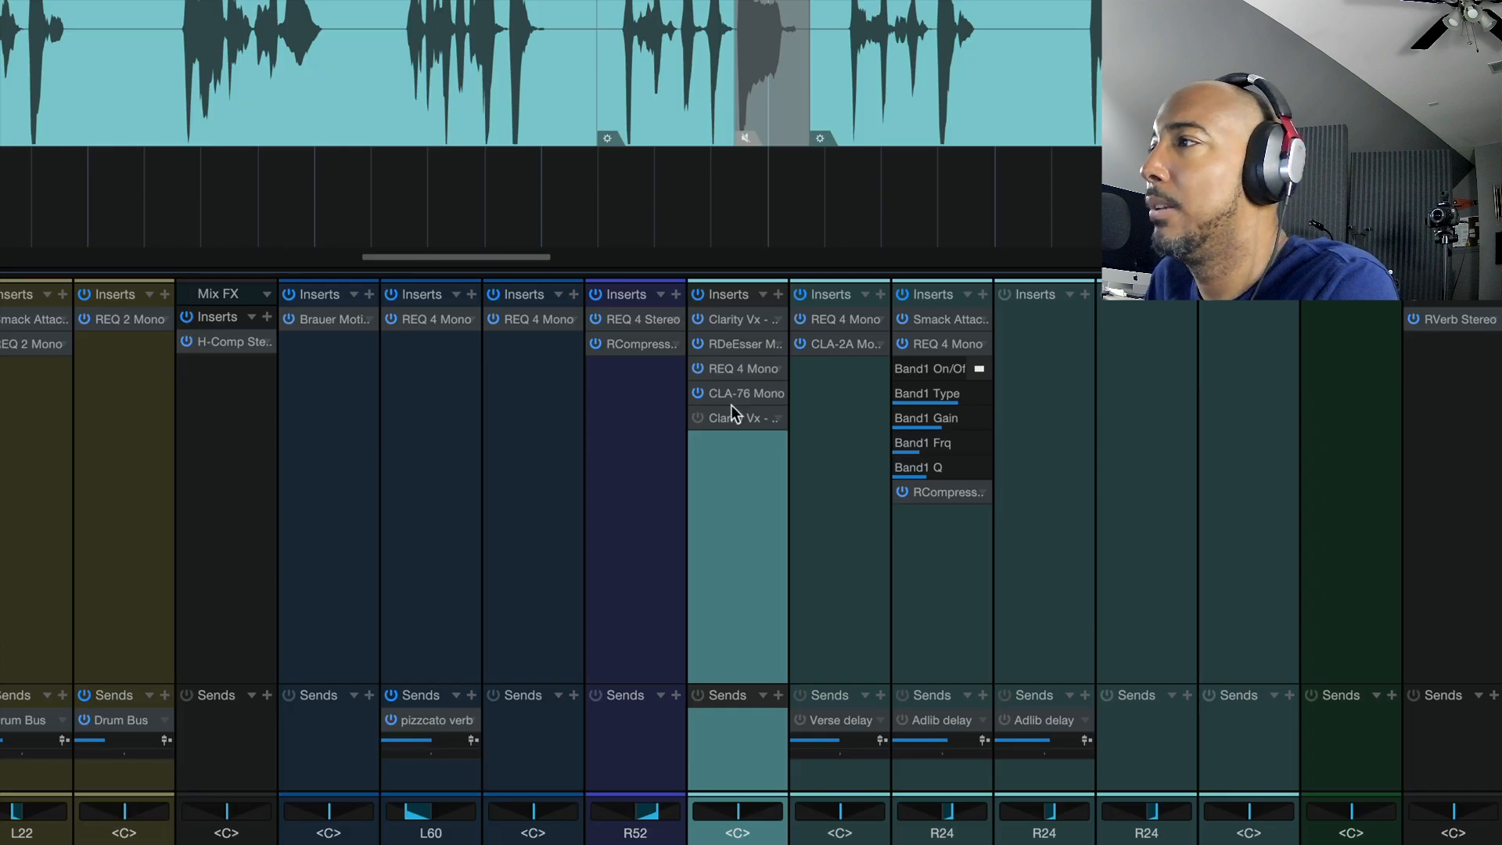
Open the Clarity Vx DeReverb Pro insert on HOOK_05, activate it and audition the hook through it.
{"action": "double_click", "coordinate": [729, 415]}
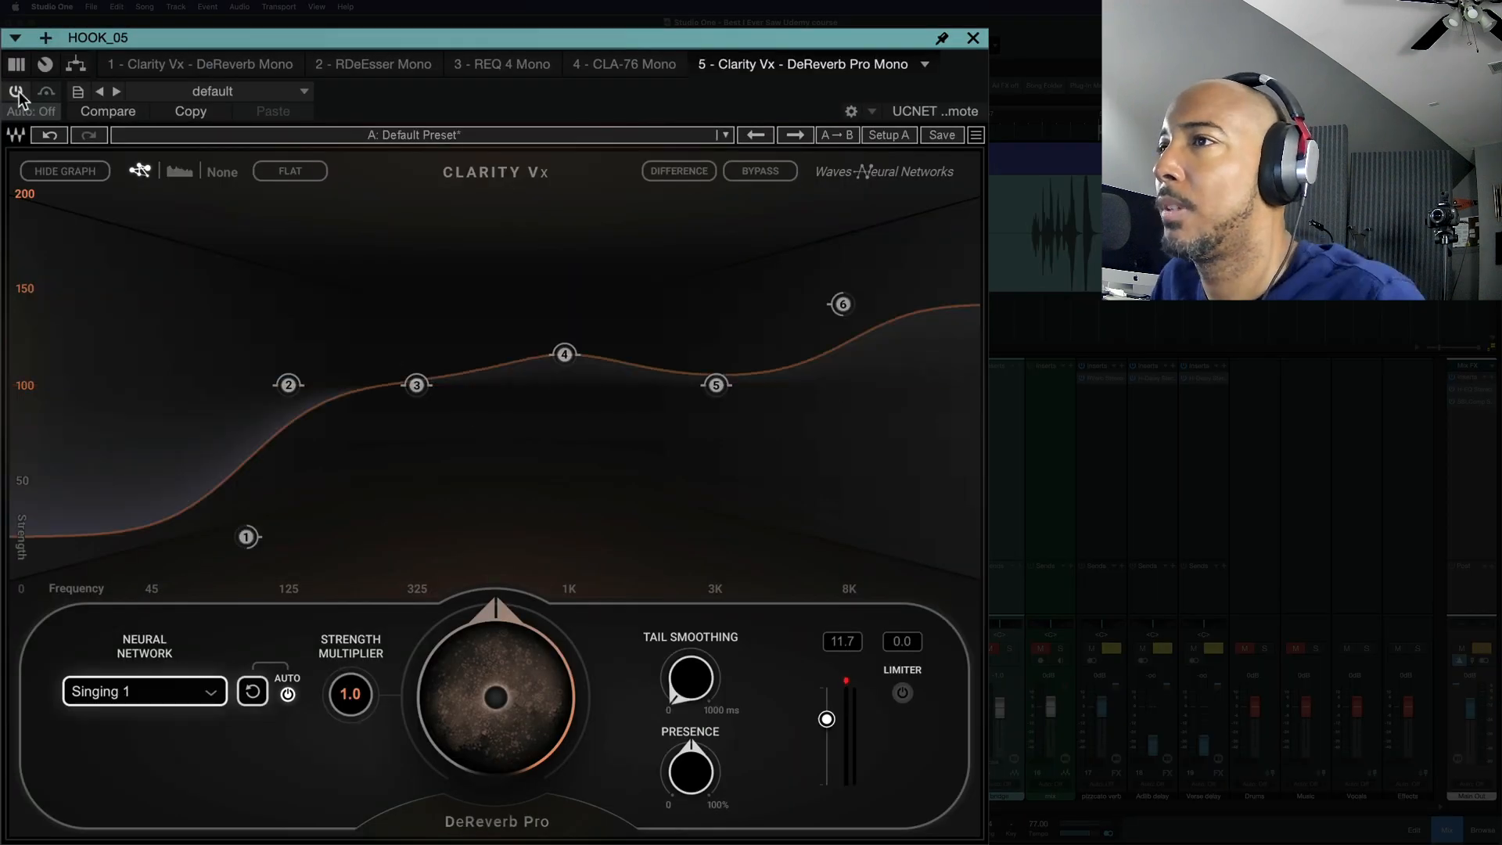
{"action": "left_click", "coordinate": [17, 93]}
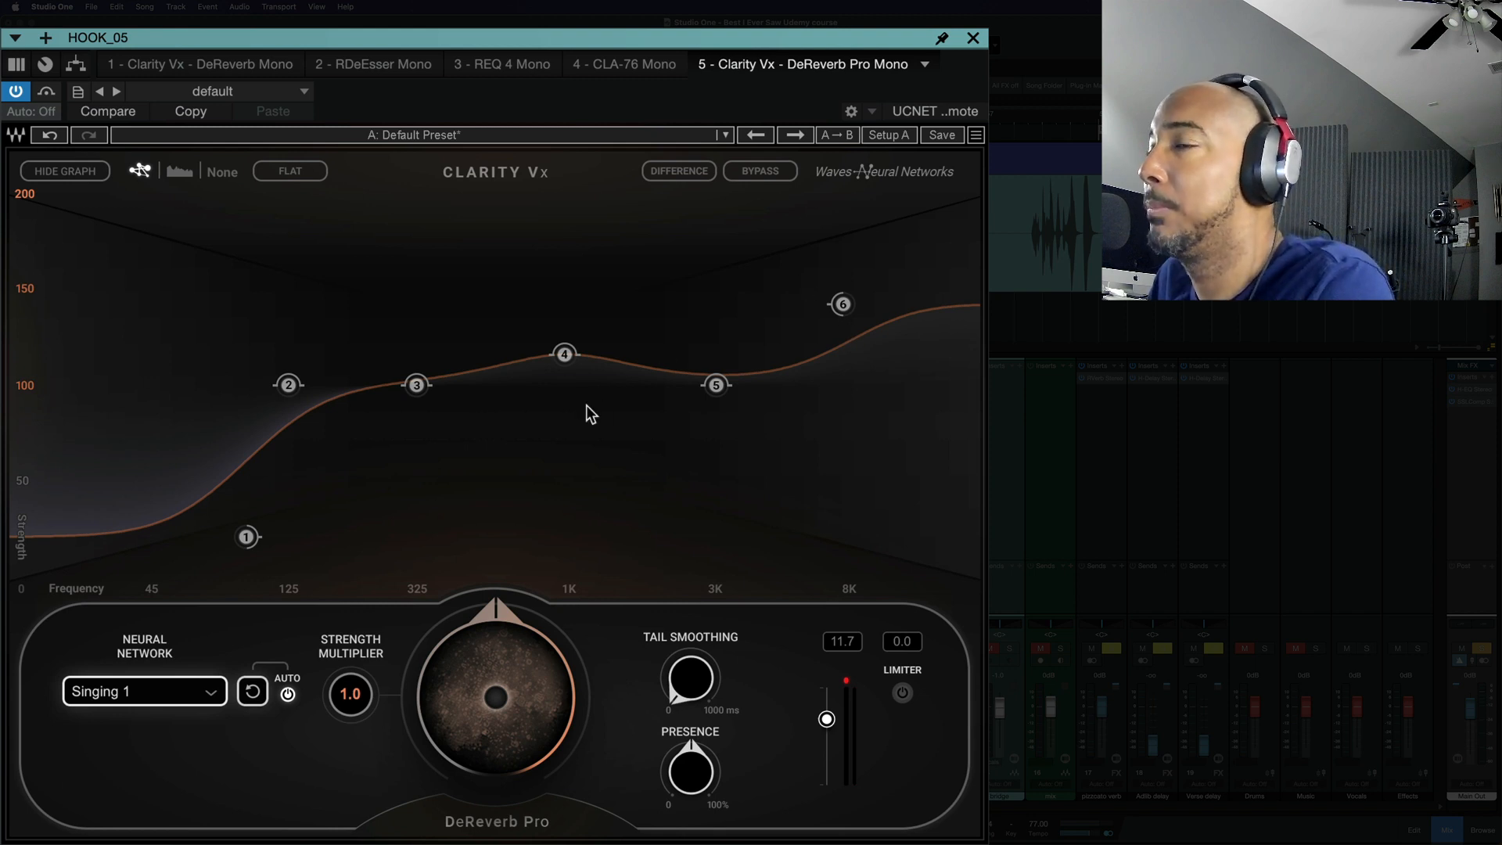
{"action": "key", "text": "space"}
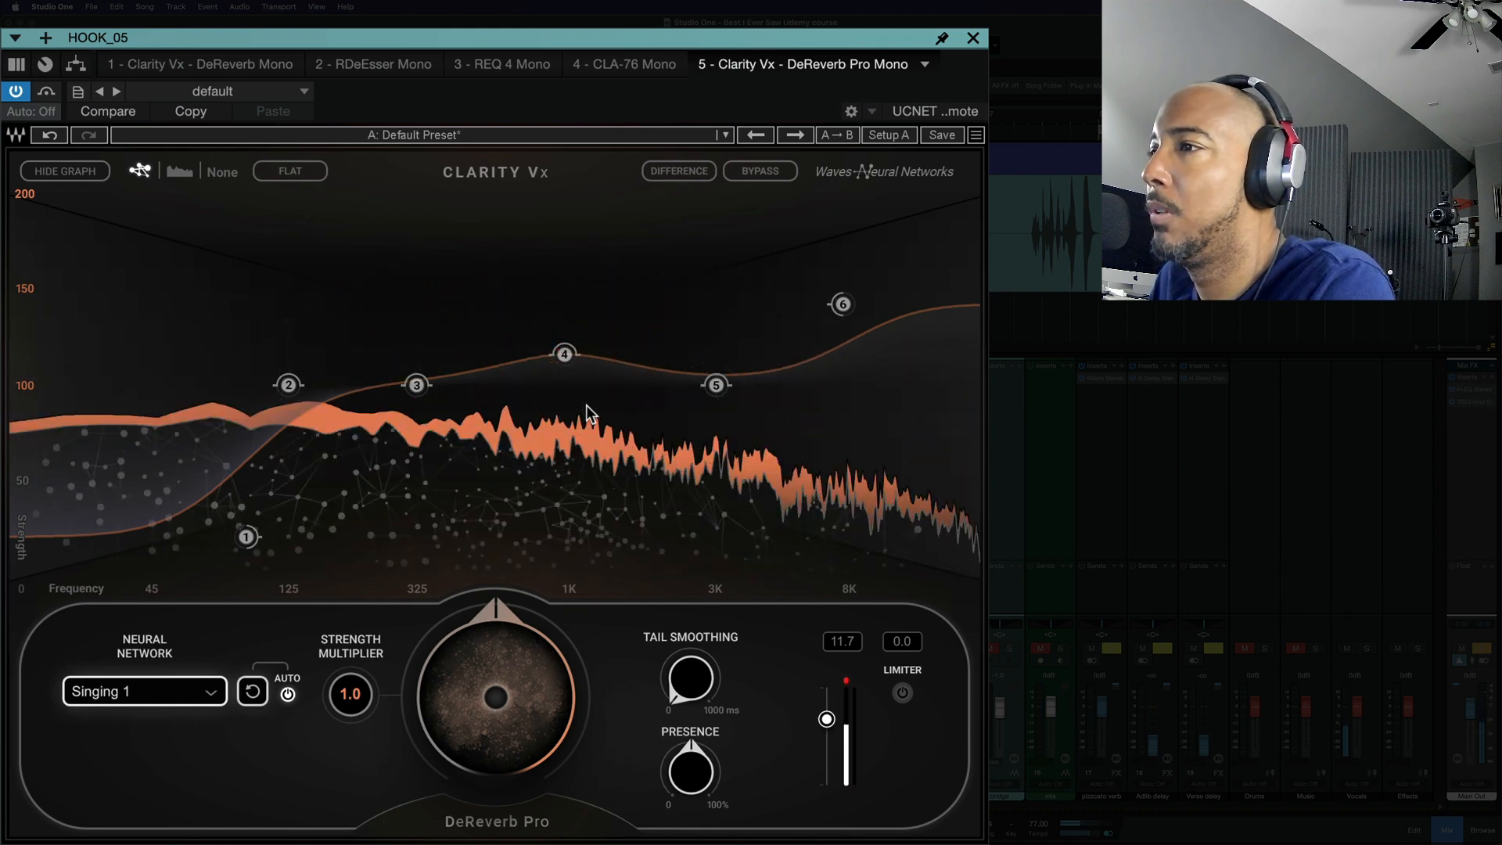
{"action": "key", "text": "space"}
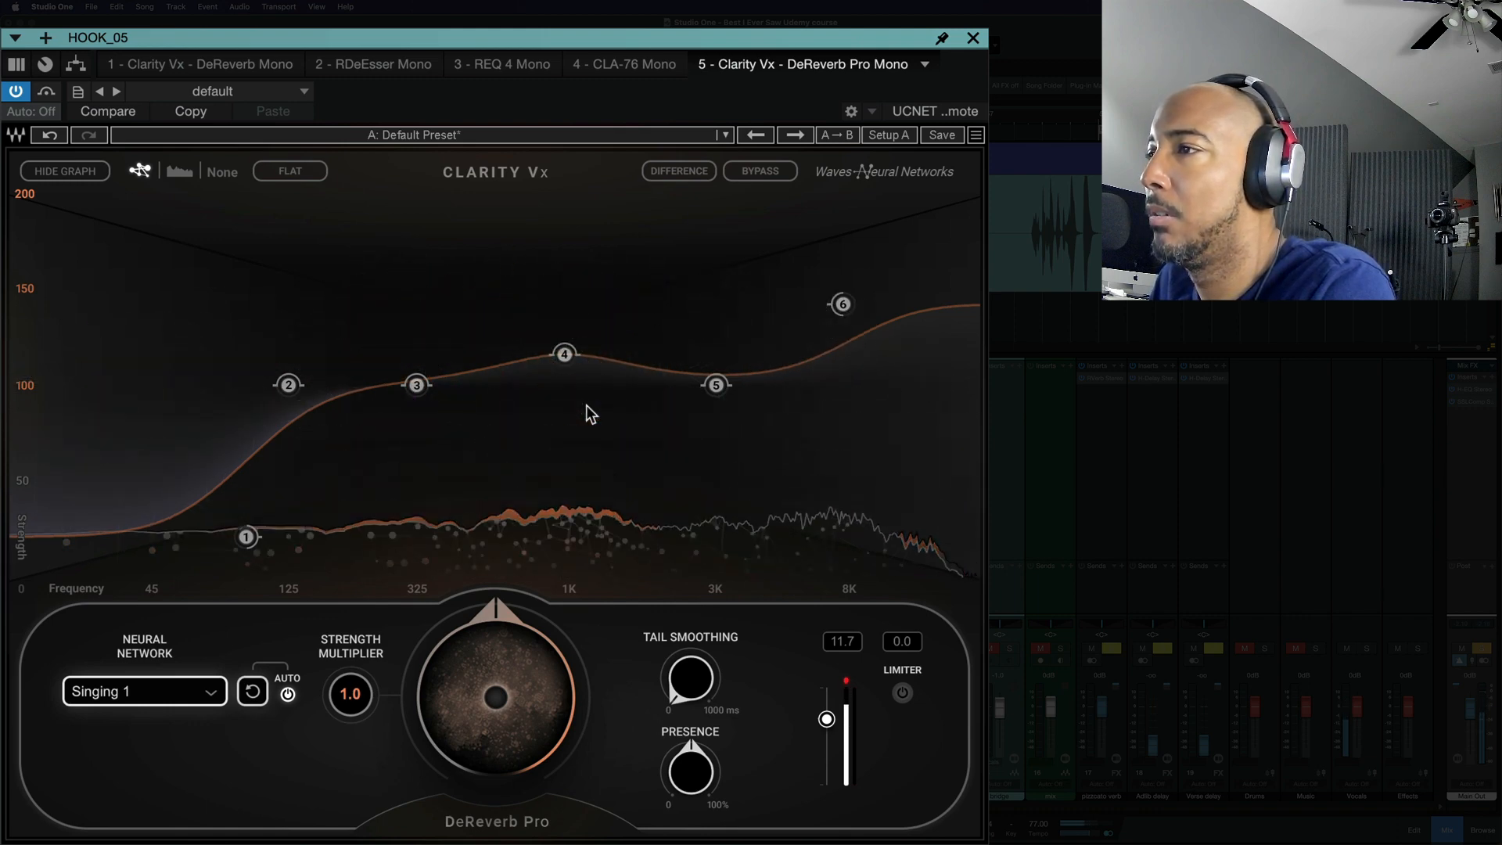
{"action": "key", "text": "space"}
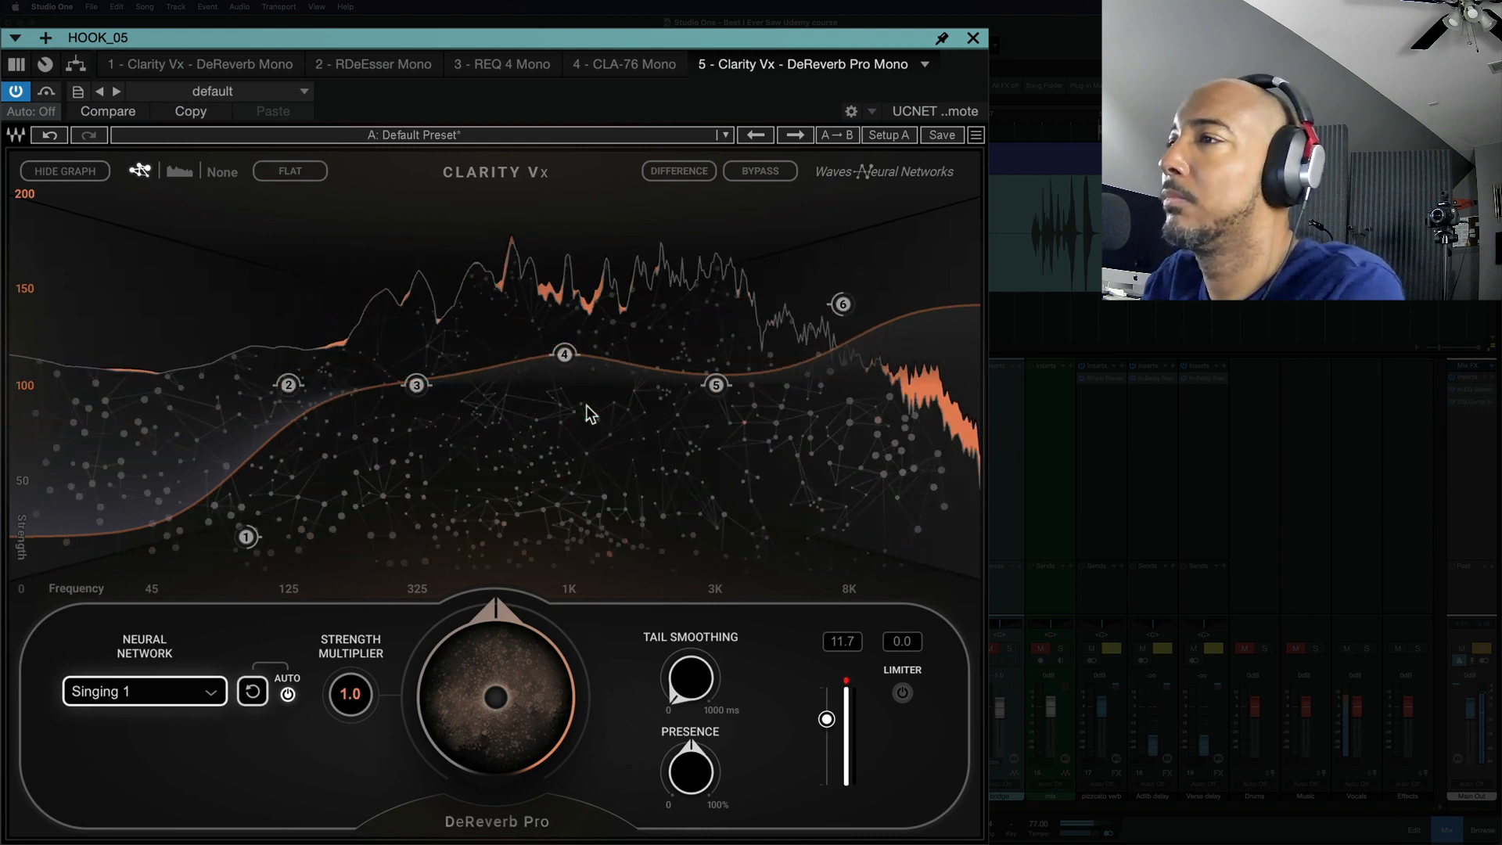
{"action": "key", "text": "space"}
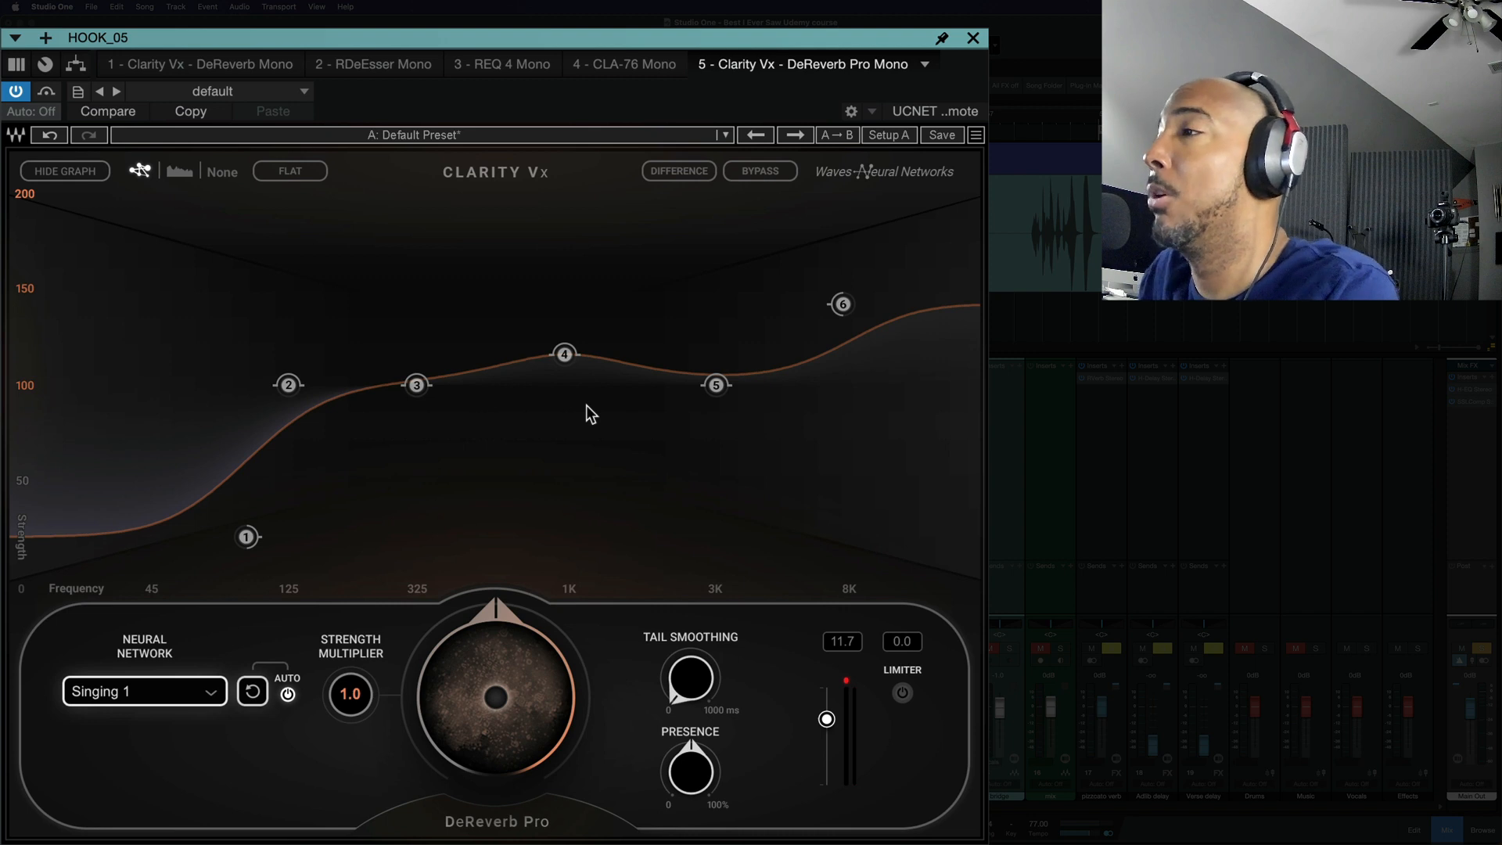
Reopen the standard Clarity Vx DeReverb Mono insert on the HOOK_05 channel.
{"action": "double_click", "coordinate": [746, 377]}
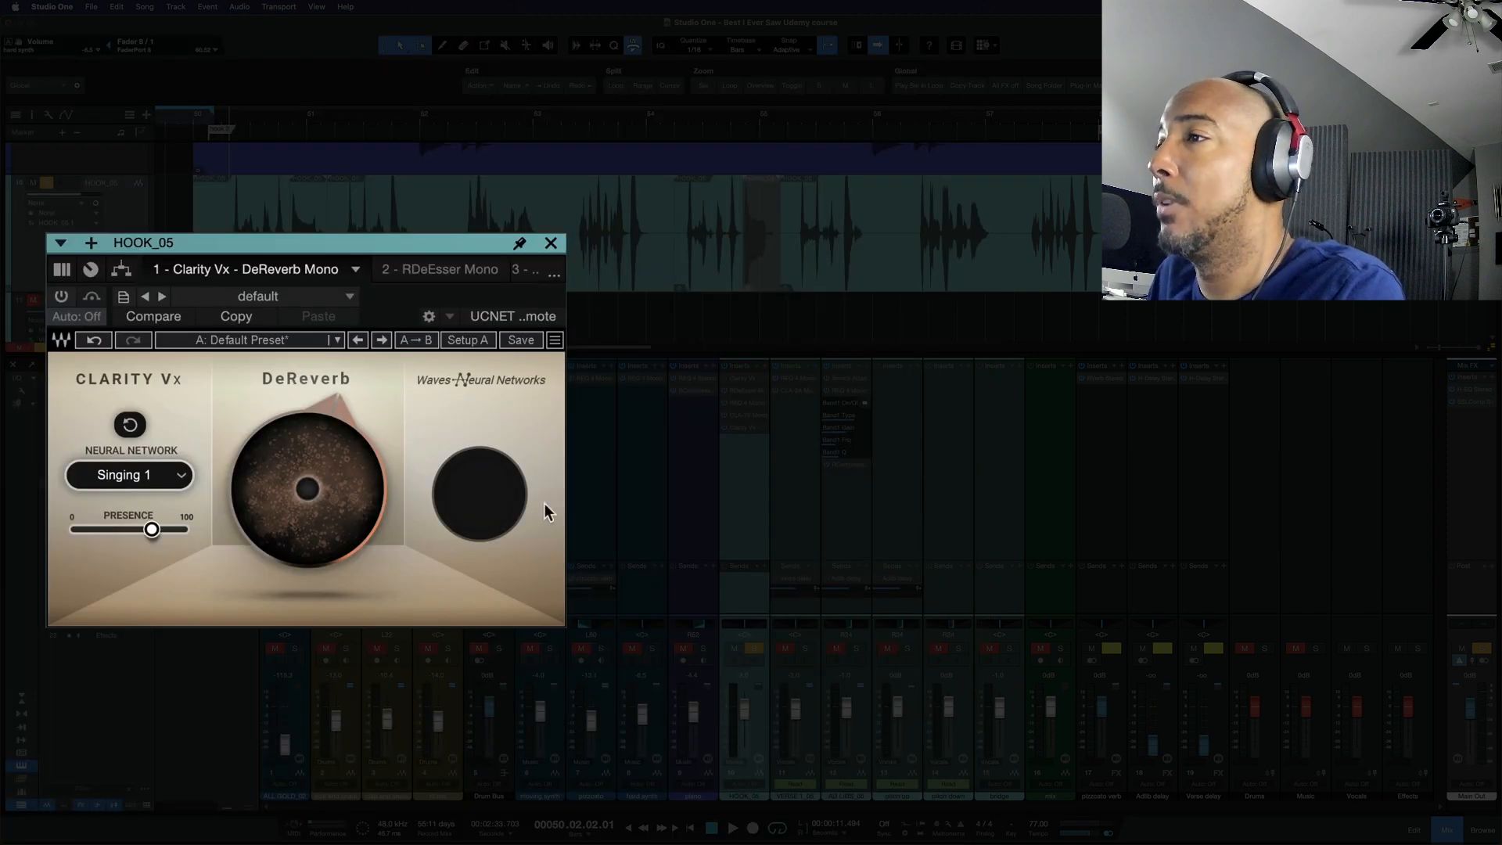